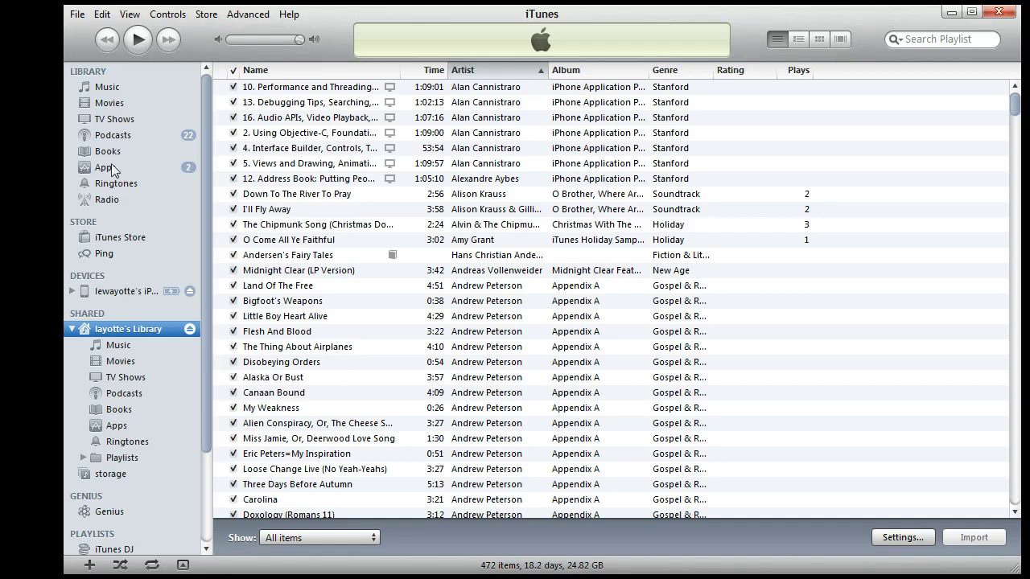
- Review the Podcasts library and the connected iPhone's Apps page, bringing up the Sync Apps confirmation and cancelling it
click(112, 137)
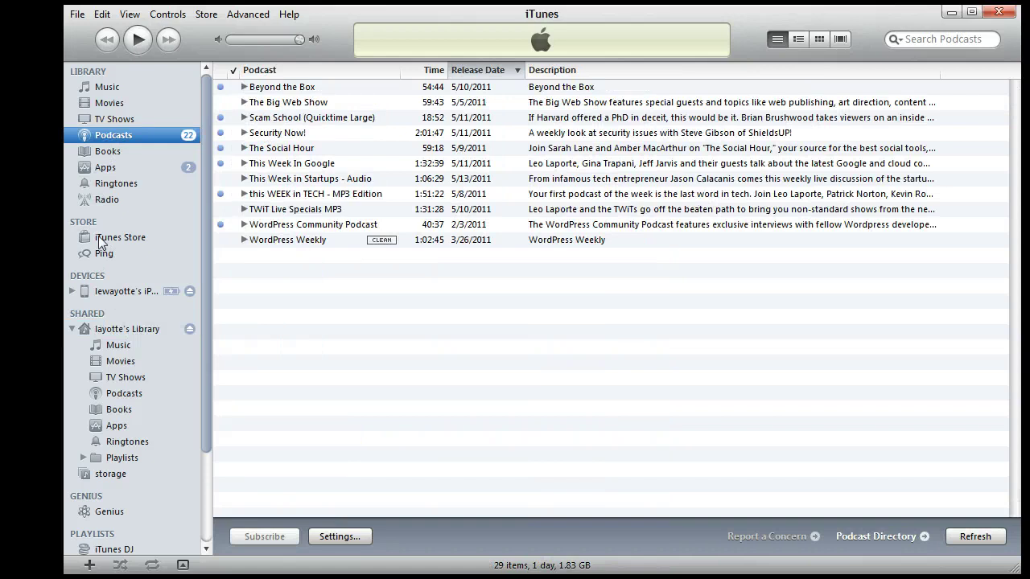
click(118, 293)
right_click(137, 293)
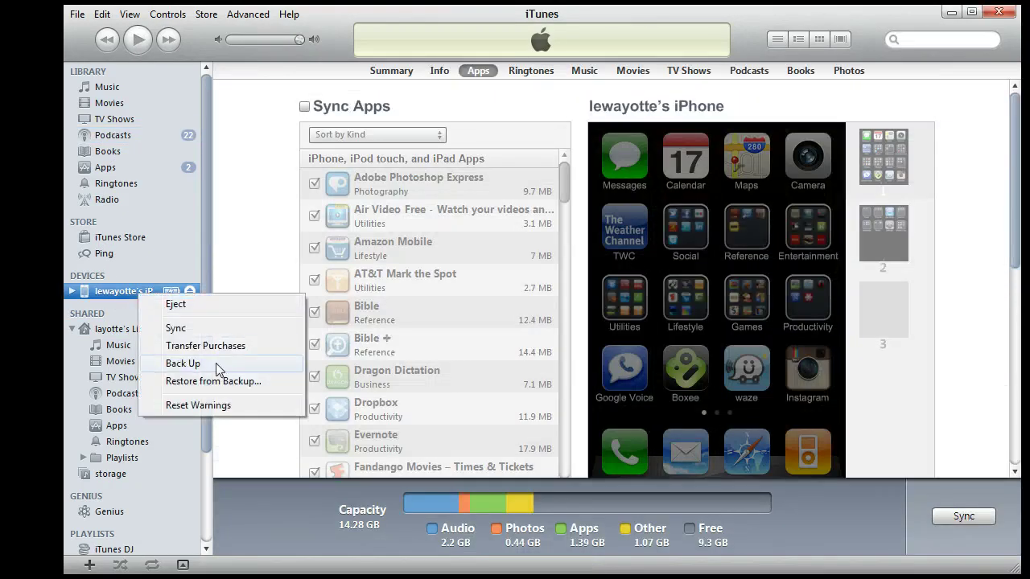
click(234, 234)
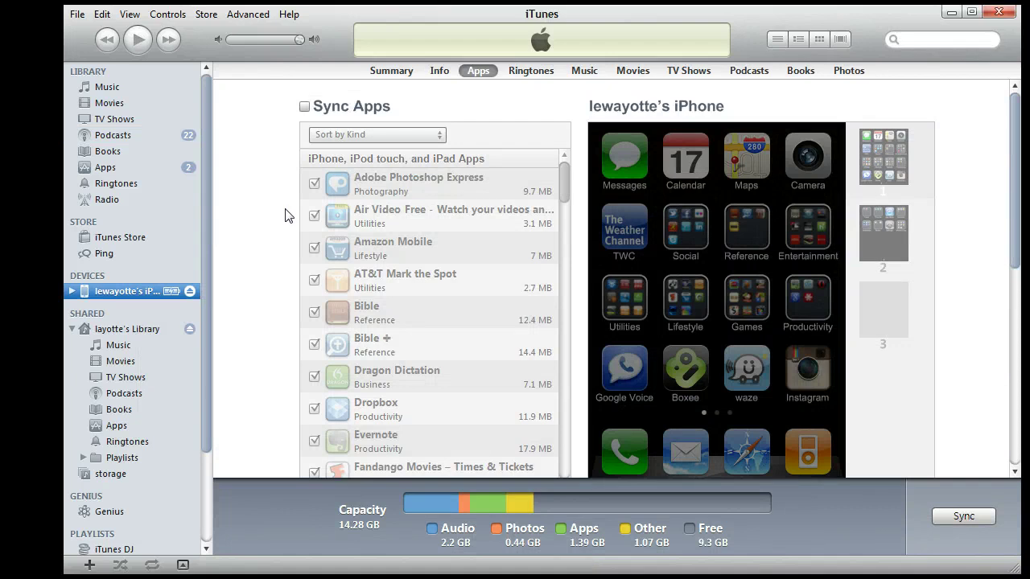
click(304, 107)
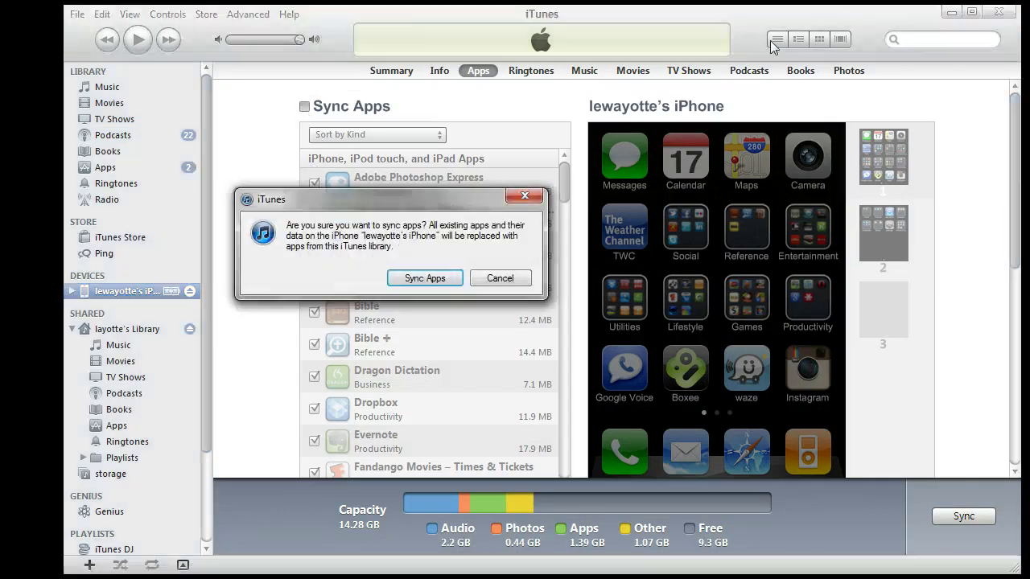
click(500, 280)
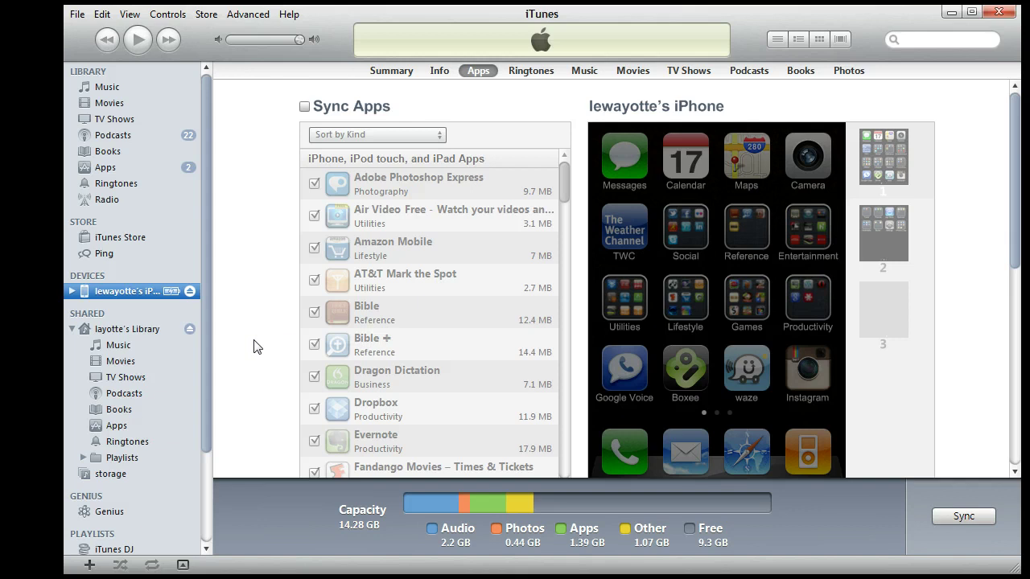
- Switch to Windows Explorer and open the iTunes folder inside the Music library
key(super+e)
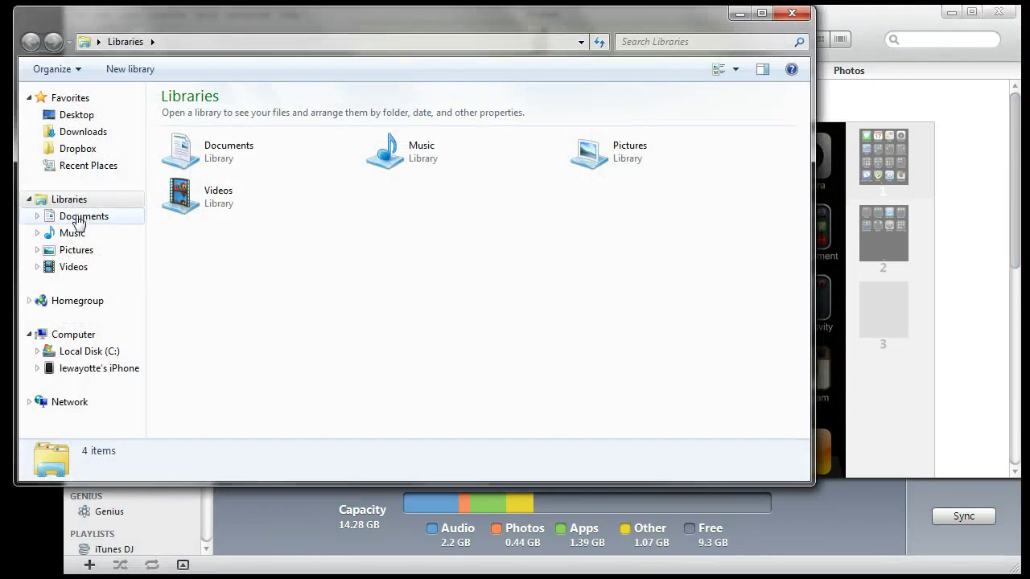
click(79, 220)
click(72, 235)
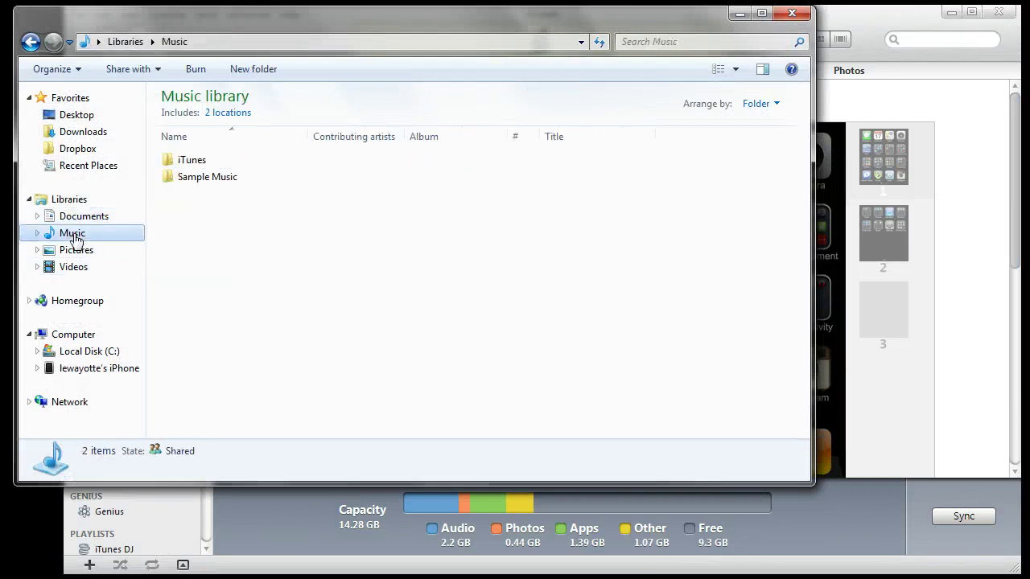
double_click(185, 161)
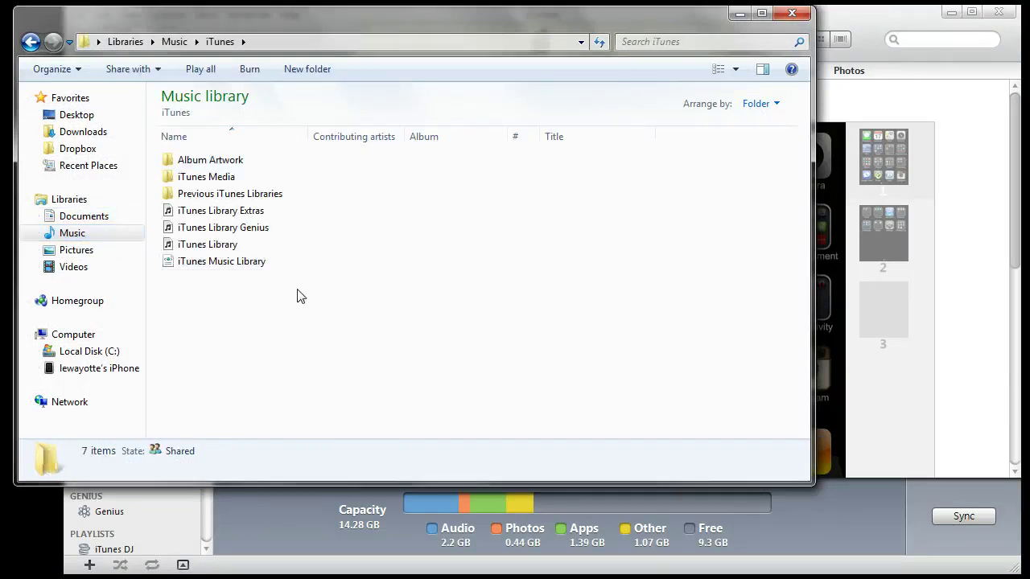
- Make a backup copy of the iTunes Library database file in the same iTunes folder
right_click(216, 250)
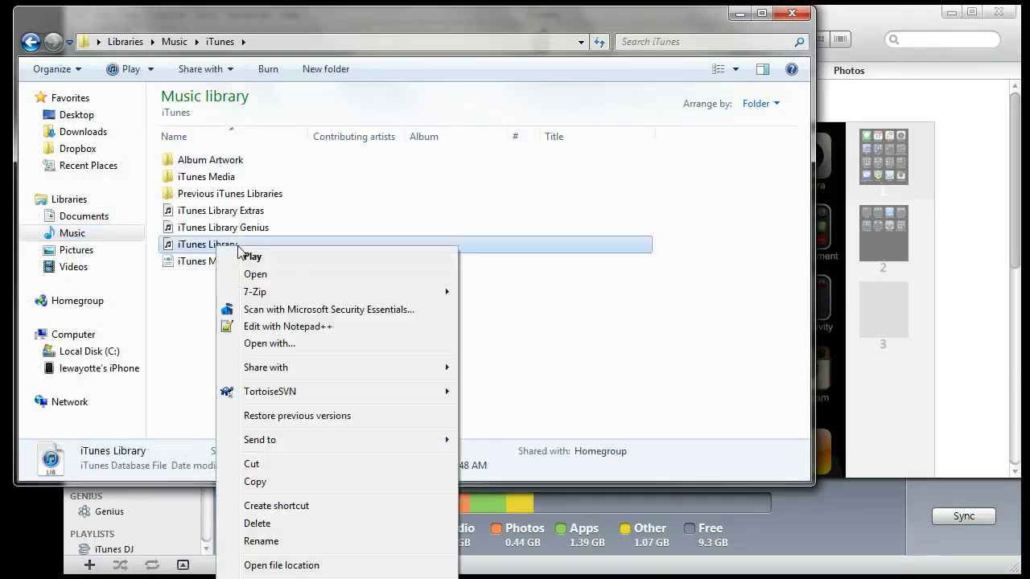
click(271, 370)
right_click(285, 354)
click(281, 446)
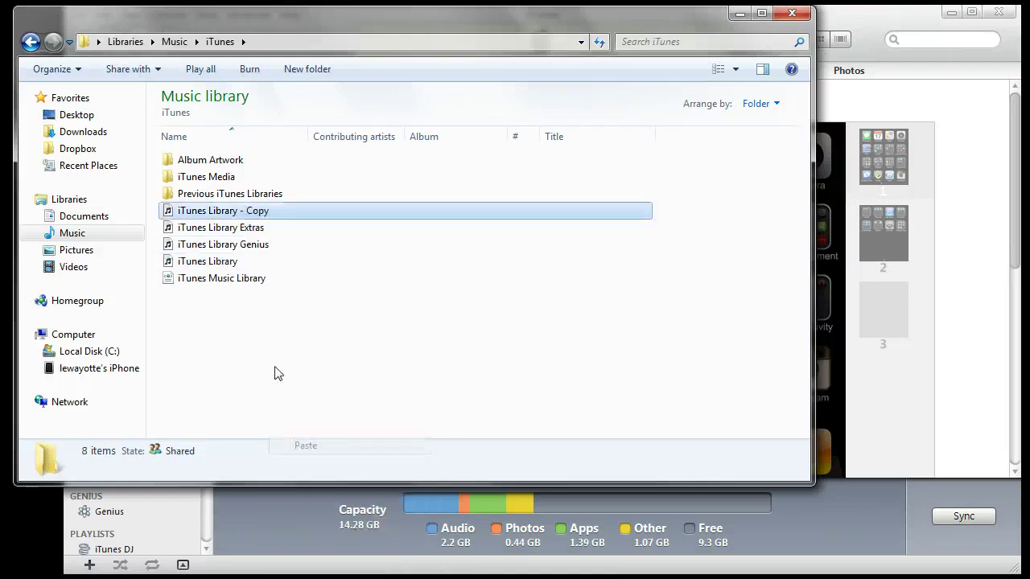
- Make a backup copy of the iTunes Music Library XML file in the same iTunes folder
click(238, 282)
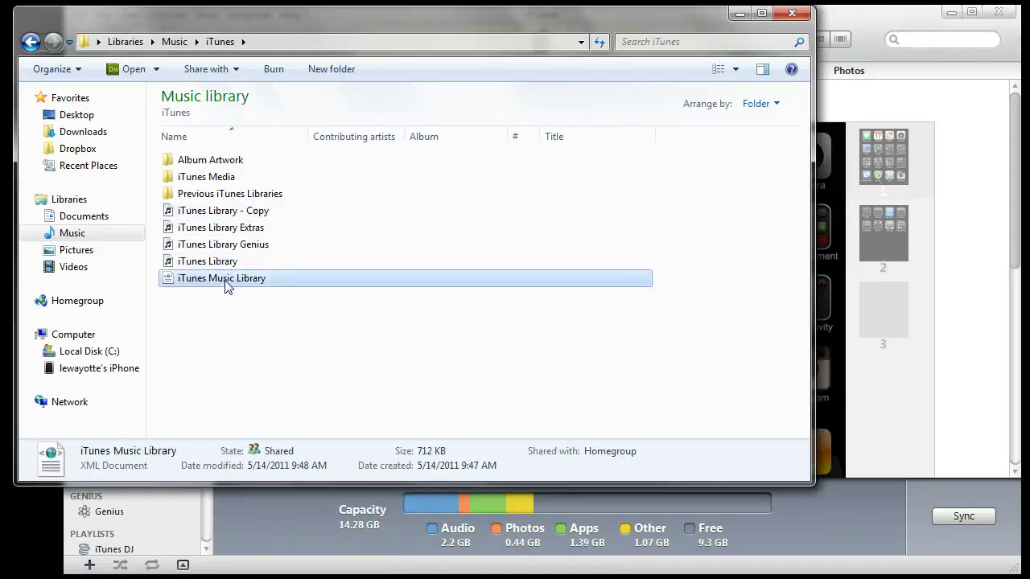
right_click(226, 281)
click(318, 536)
right_click(223, 329)
click(286, 439)
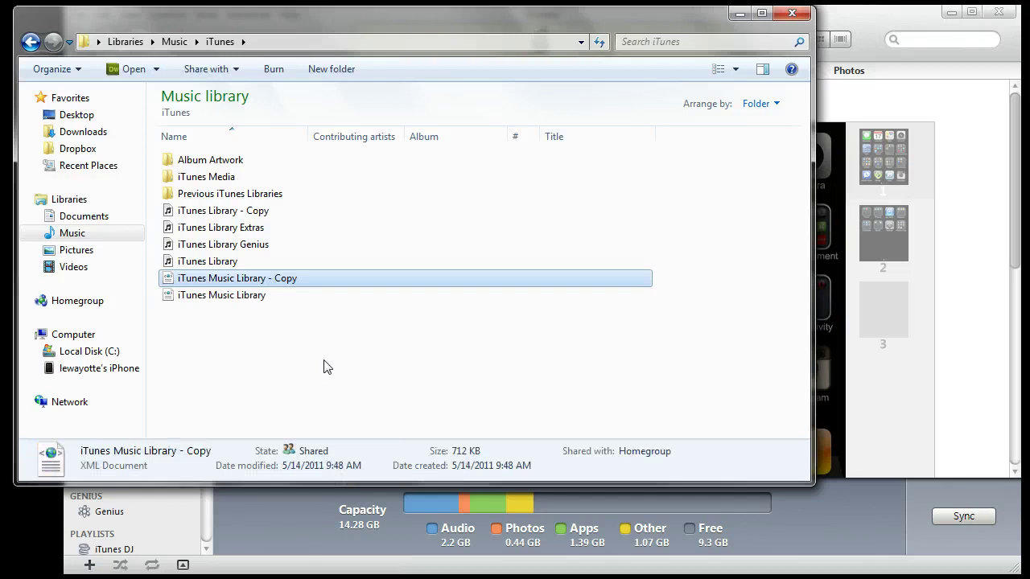
- Open the original iTunes Music Library XML file from the iTunes folder in Notepad++ and minimize the editor
right_click(246, 299)
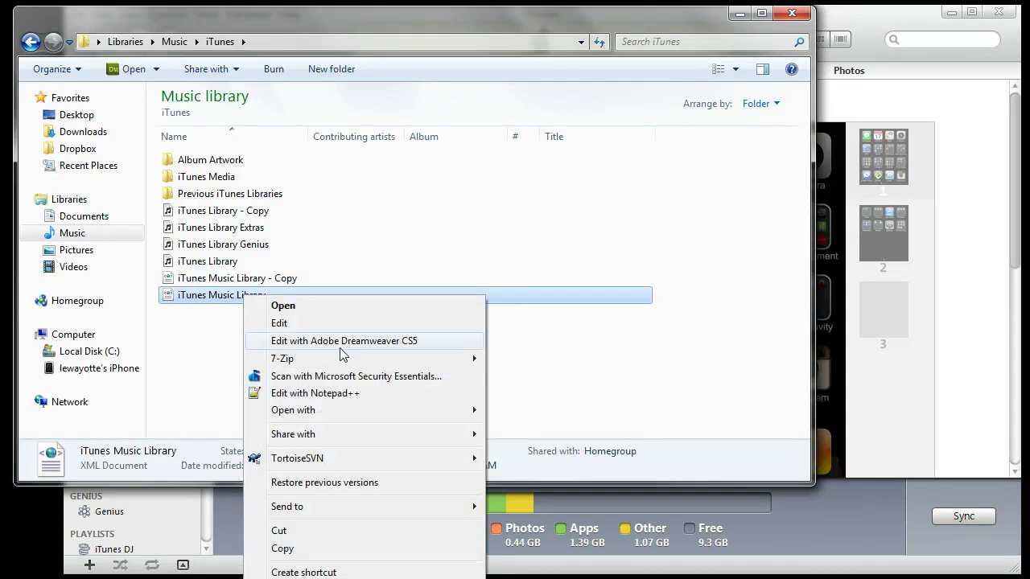
click(326, 394)
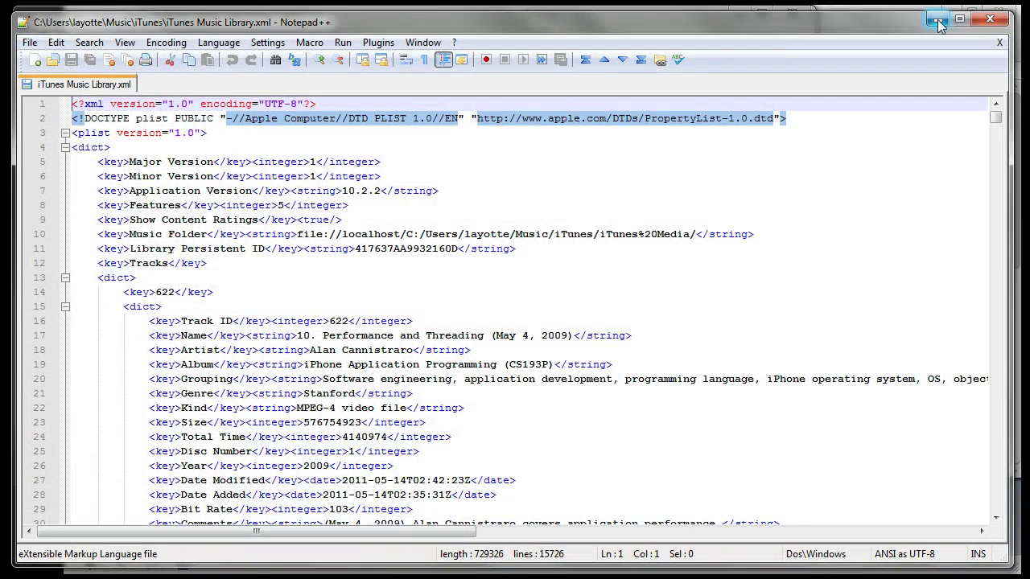
click(938, 21)
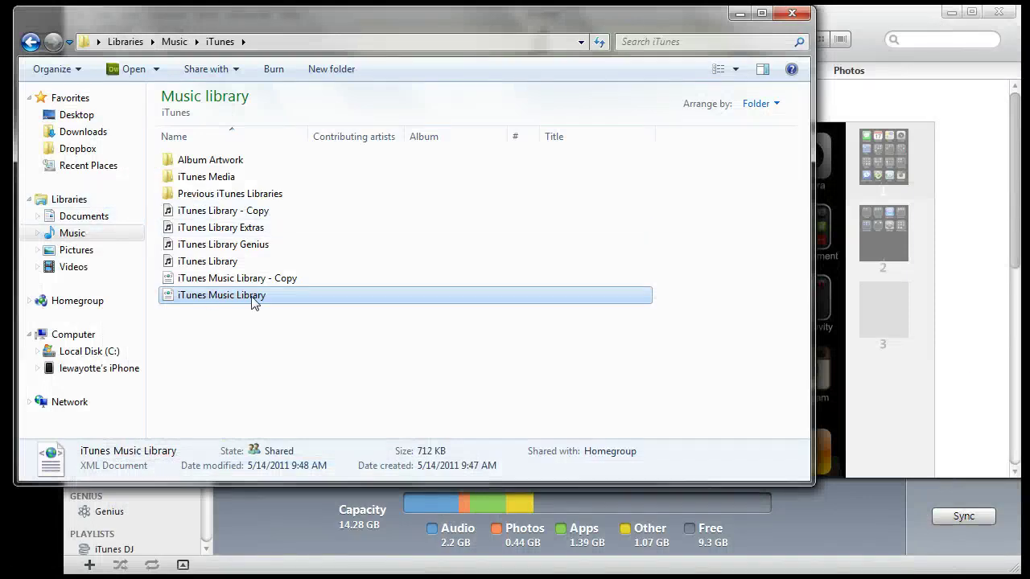
- Open the iTunes Music Library XML file from the Documents library in Notepad++
click(94, 222)
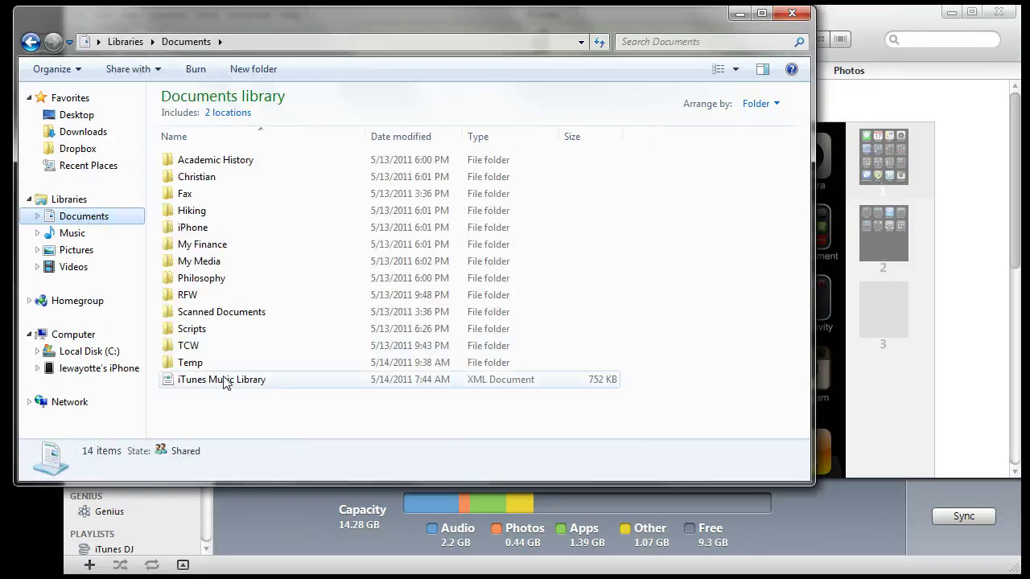
click(228, 381)
right_click(224, 379)
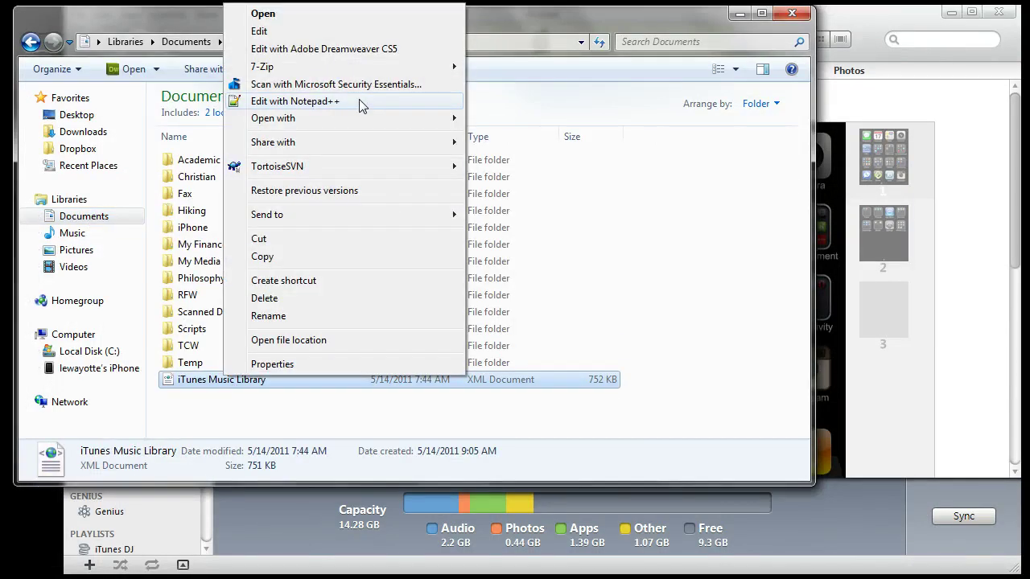
click(361, 101)
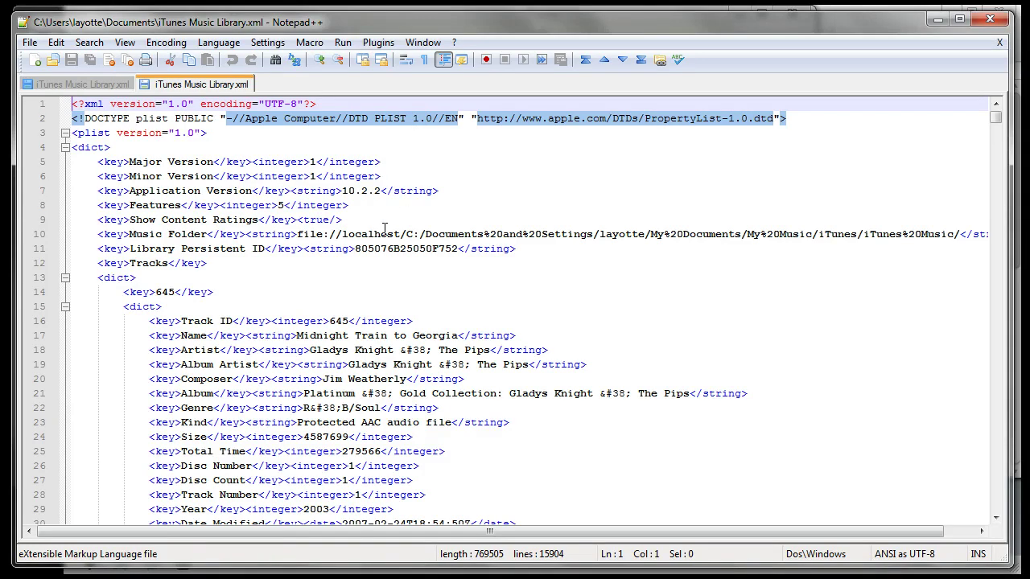
- Compare the Library Persistent ID values of the two open iTunes Music Library XML files, selecting each one
double_click(421, 249)
click(114, 85)
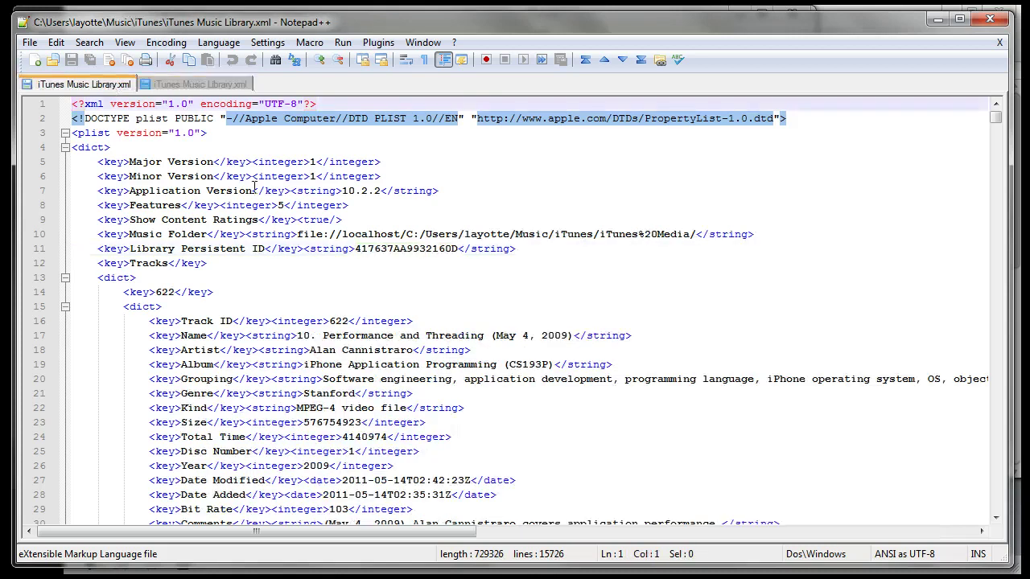
double_click(407, 250)
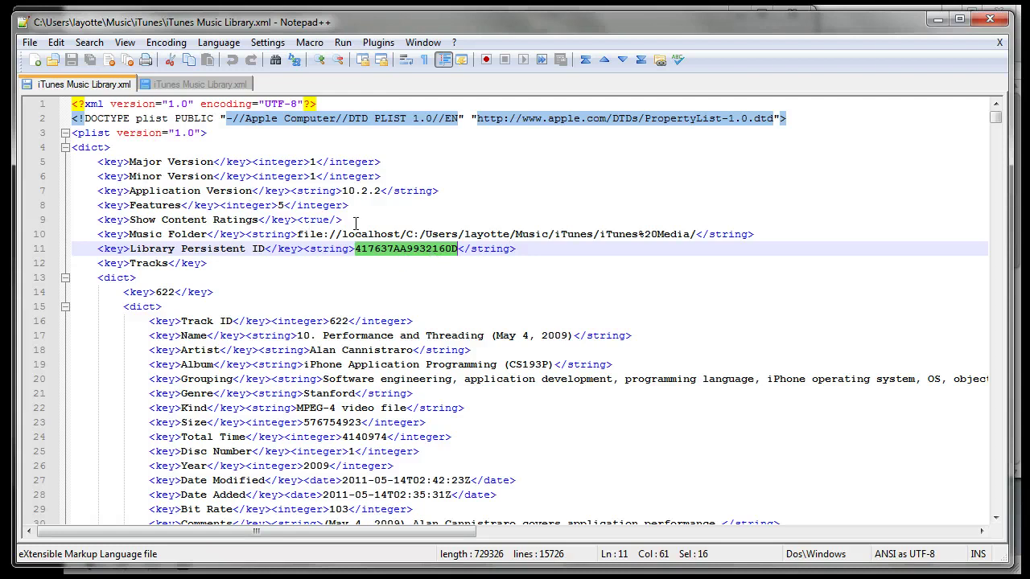
click(190, 87)
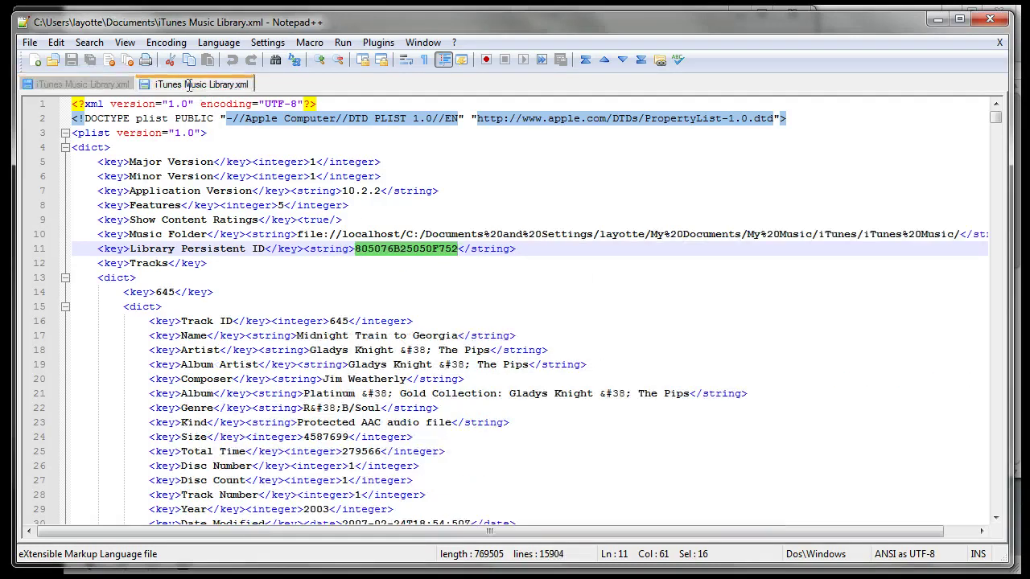
- Examine the Music Folder path and Library Persistent ID lines in the Documents version of the XML file
click(448, 302)
drag(546, 245, 130, 234)
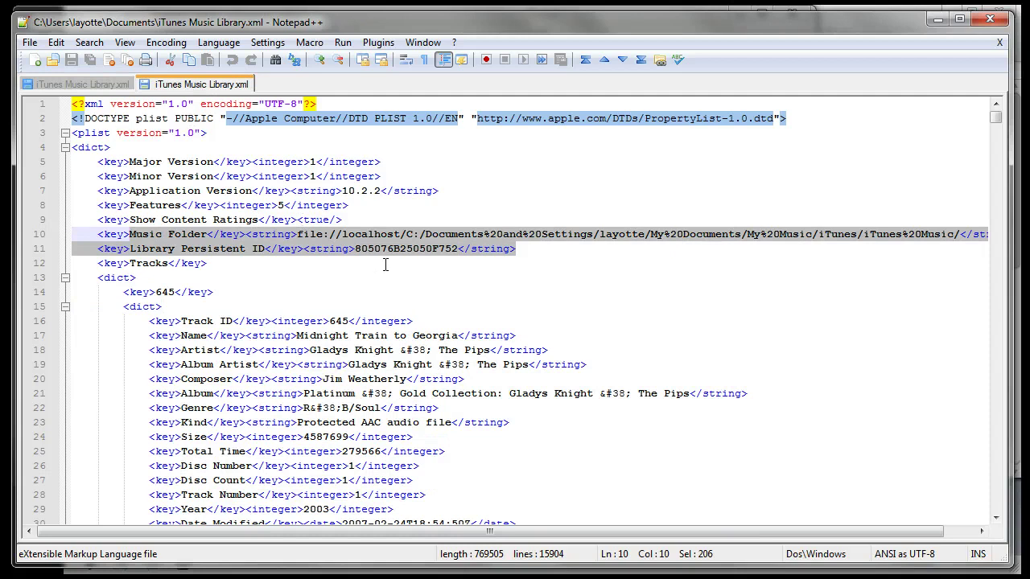
click(572, 250)
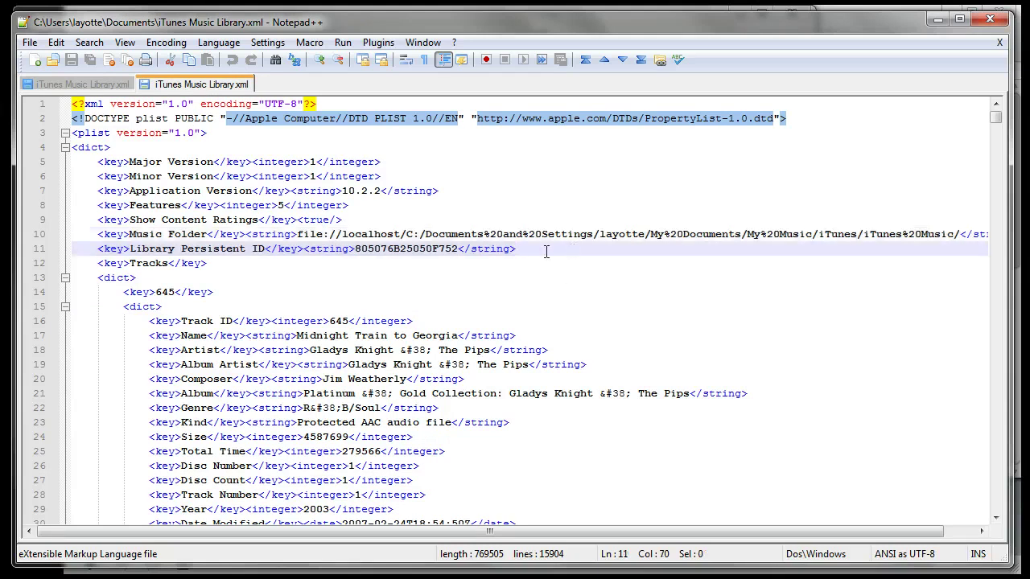
drag(297, 231, 961, 240)
click(909, 244)
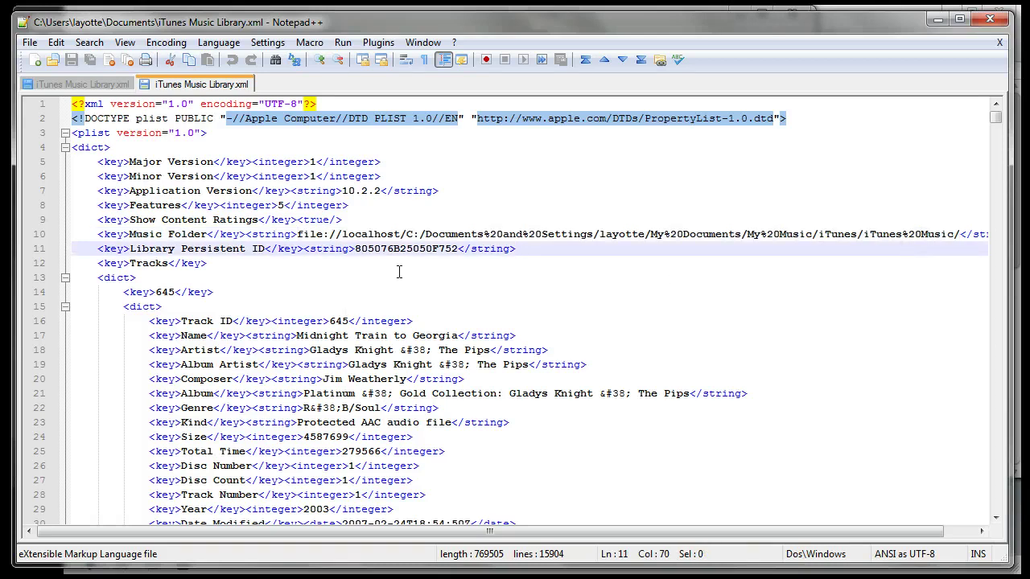
- Copy the Music Folder path from the iTunes folder's XML file and enter it as the replacement text for the Documents file
click(93, 86)
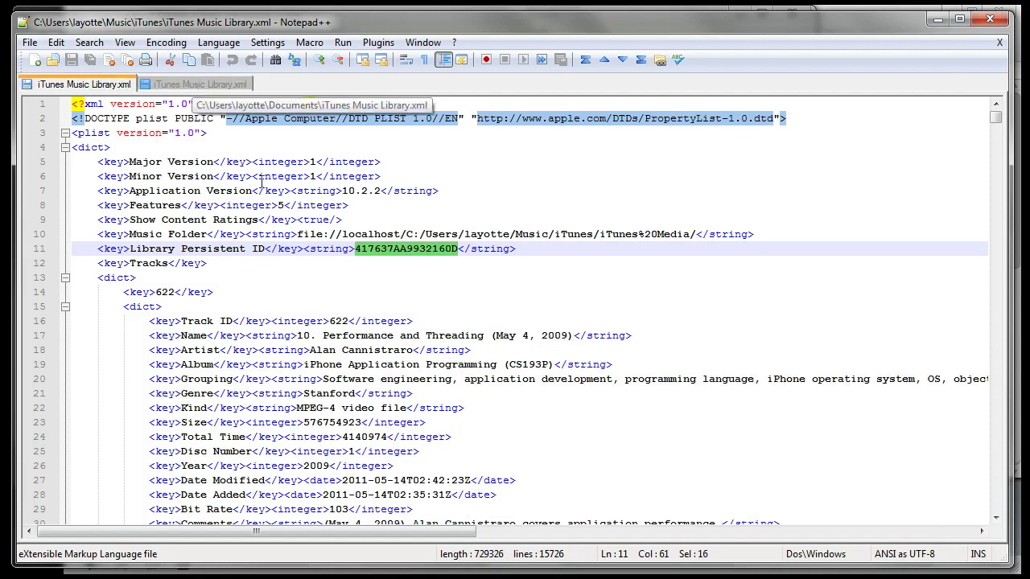
drag(297, 233, 695, 226)
click(193, 84)
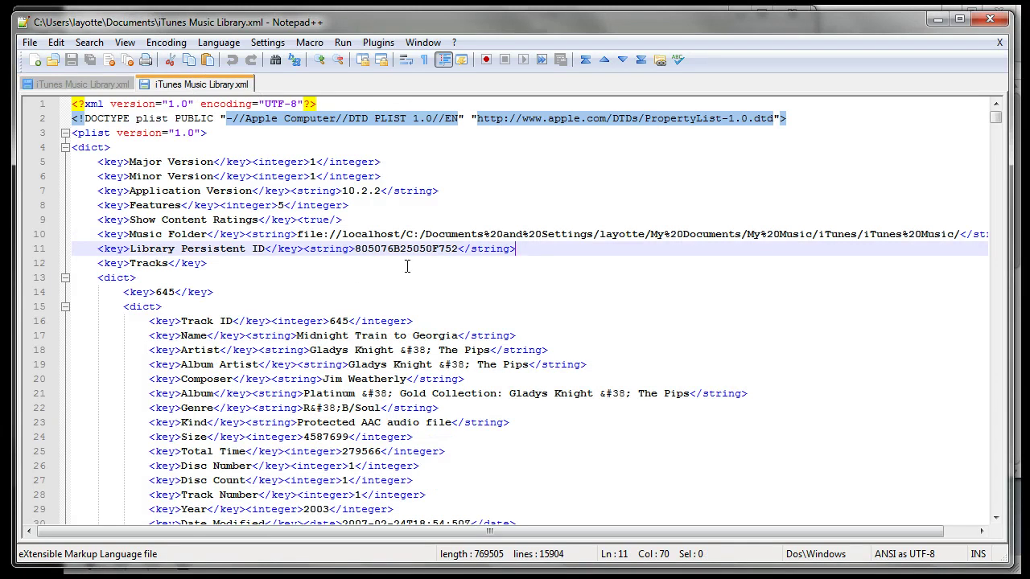
key(ctrl+f)
click(346, 201)
double_click(428, 251)
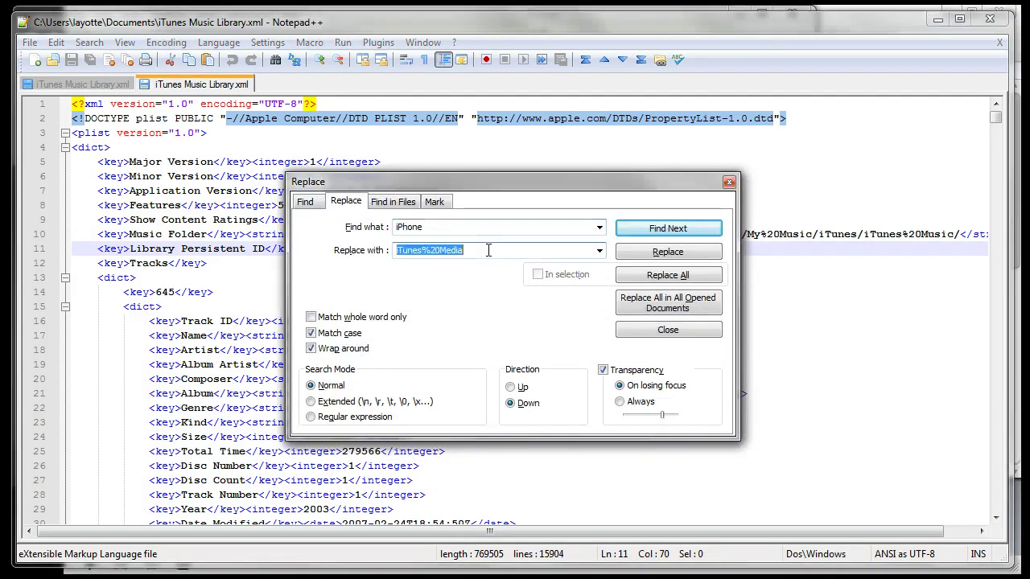
key(ctrl+v)
- Set the Replace search text to the old Music Folder path on line 10, ending in iTunes/iTunes%20Music/
drag(529, 182, 507, 406)
drag(299, 233, 957, 240)
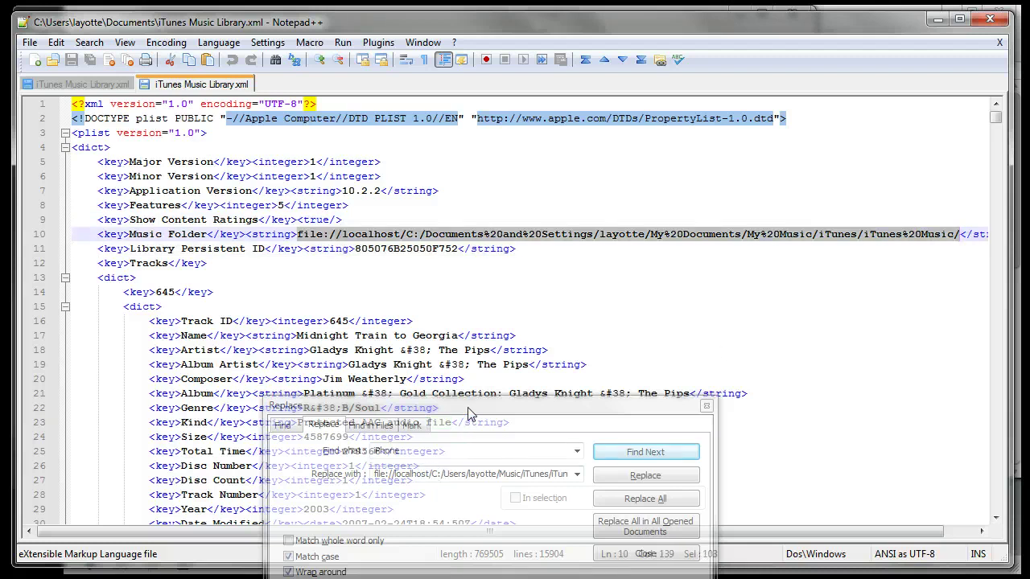
click(455, 426)
key(Delete)
key(ctrl+v)
drag(475, 407, 302, 103)
key(Tab)
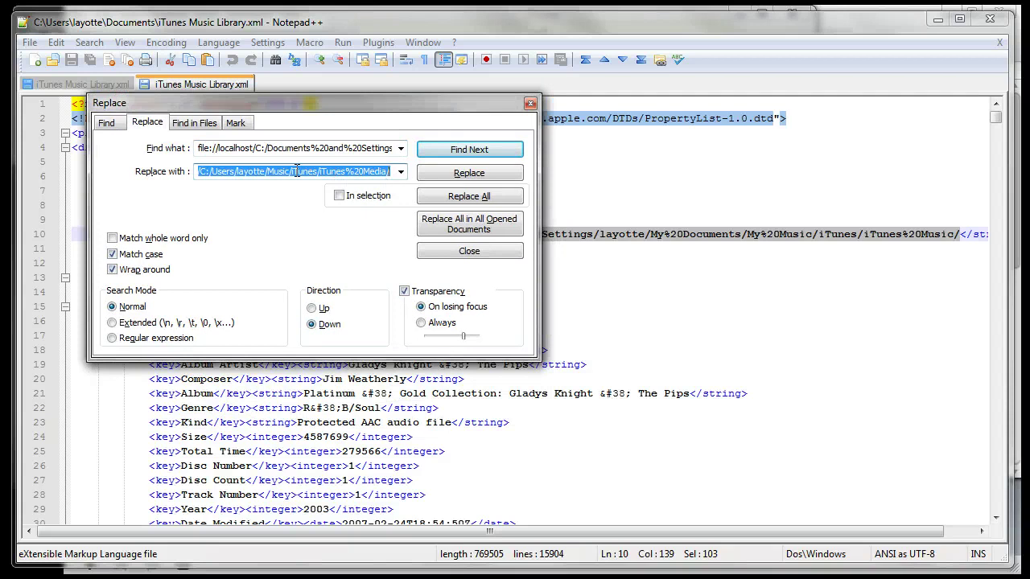
- Copy the recent replacement entry iTunes%20Media, recall the recent path ending in Music/iTunes/ as the replacement, and close the Replace dialog
drag(419, 103, 520, 13)
key(Down)
key(Up)
key(ctrl+c)
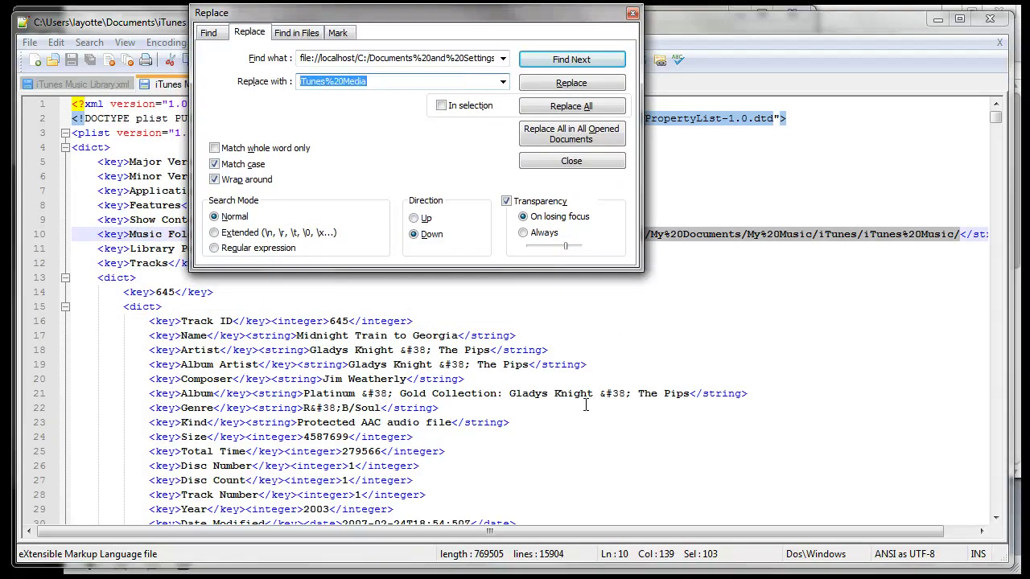
key(Up)
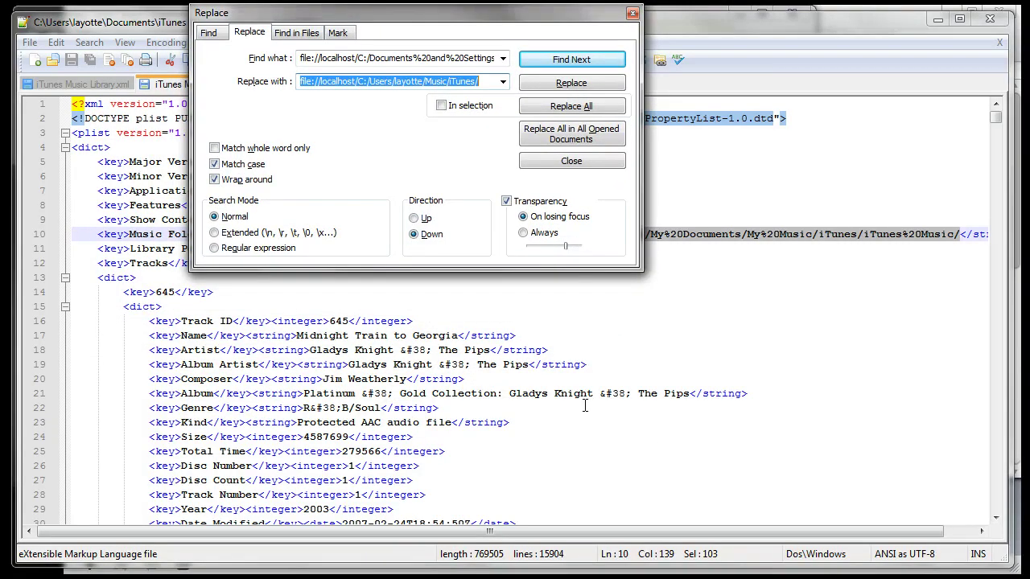
click(571, 161)
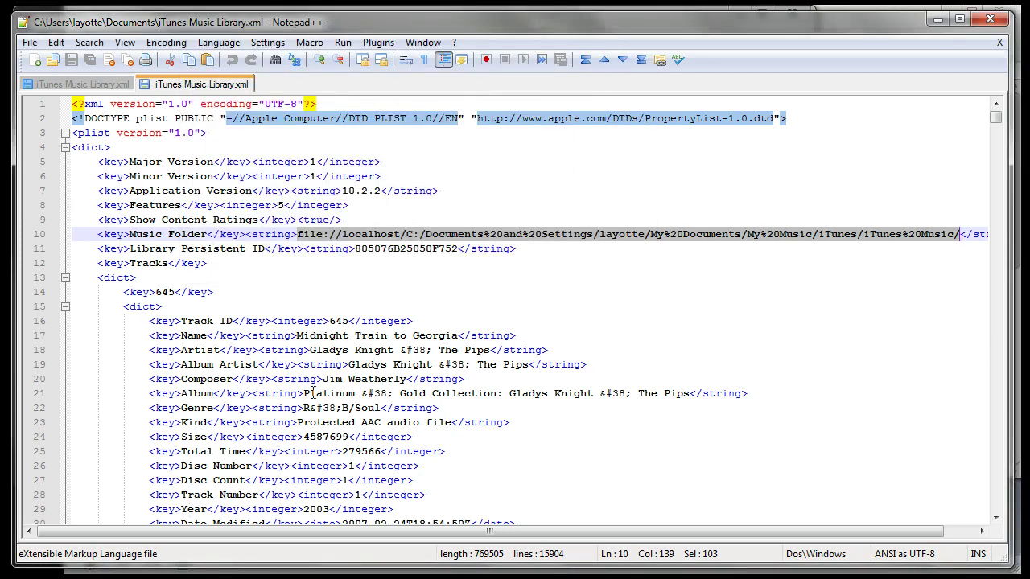
- Reopen Replace and append the copied iTunes%20Media to the replacement path ending in Music/iTunes/
key(ctrl+f)
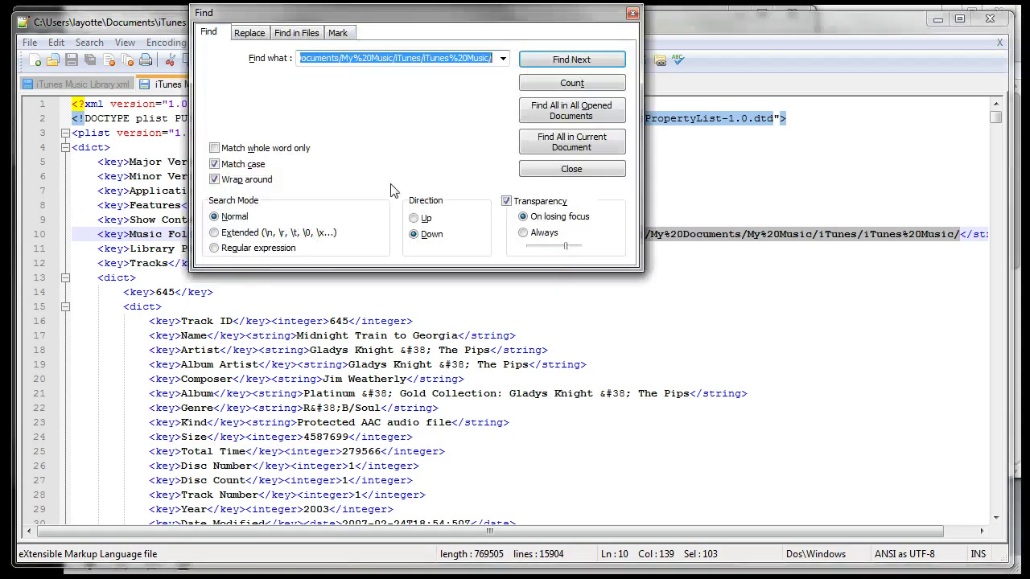
click(249, 32)
click(376, 84)
key(End)
key(ctrl+v)
- Replace every occurrence of the old iTunes%20Music/ path in the Documents XML file with the new iTunes%20Media/ path and close Replace
click(734, 424)
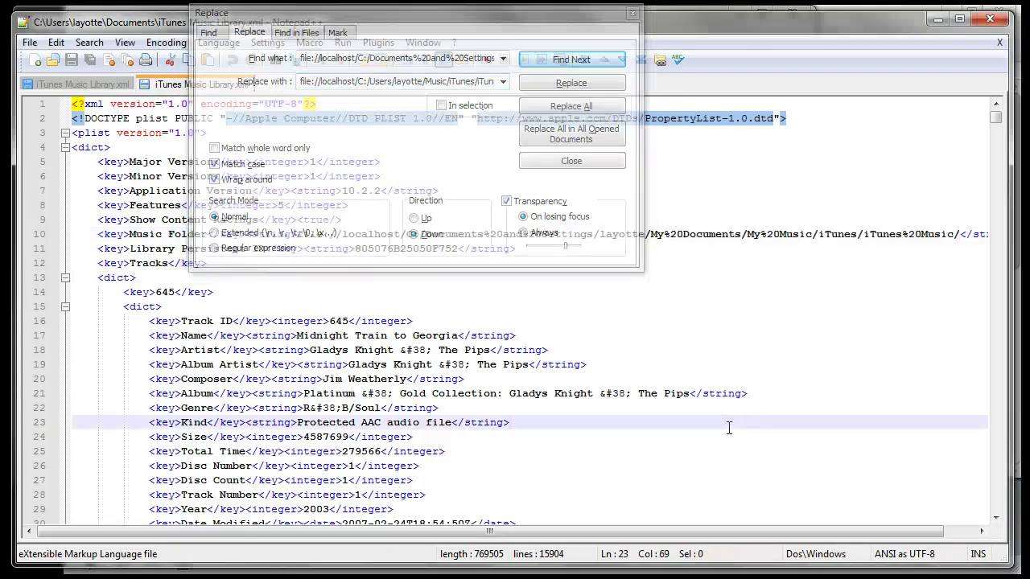
scroll(734, 425, down, 8)
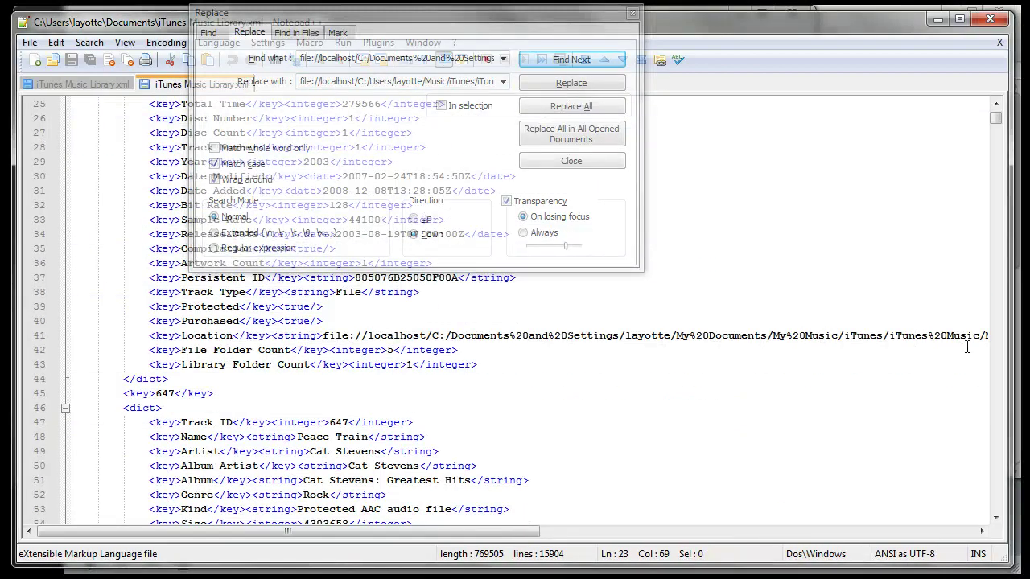
scroll(777, 361, up, 8)
click(464, 35)
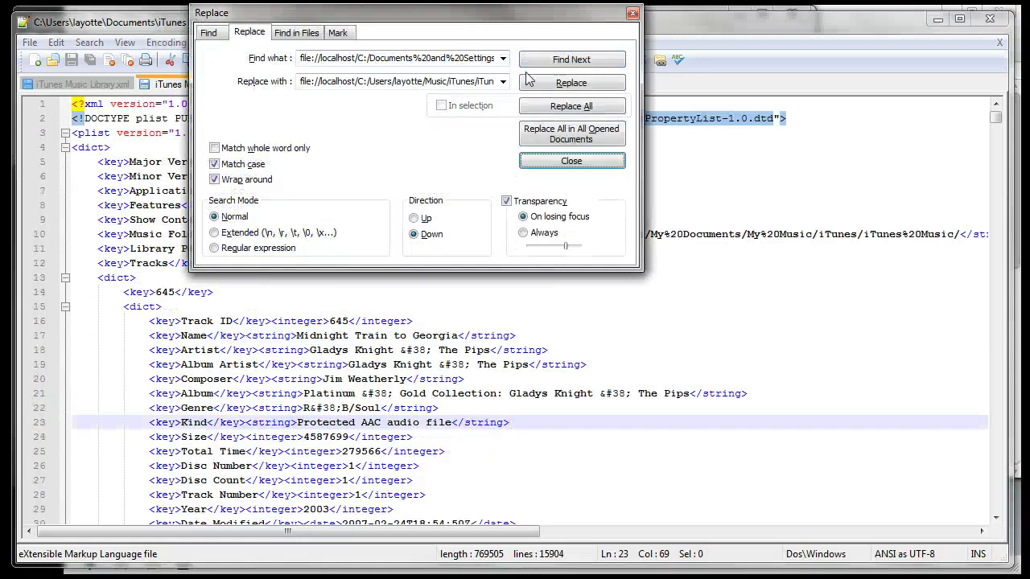
click(547, 106)
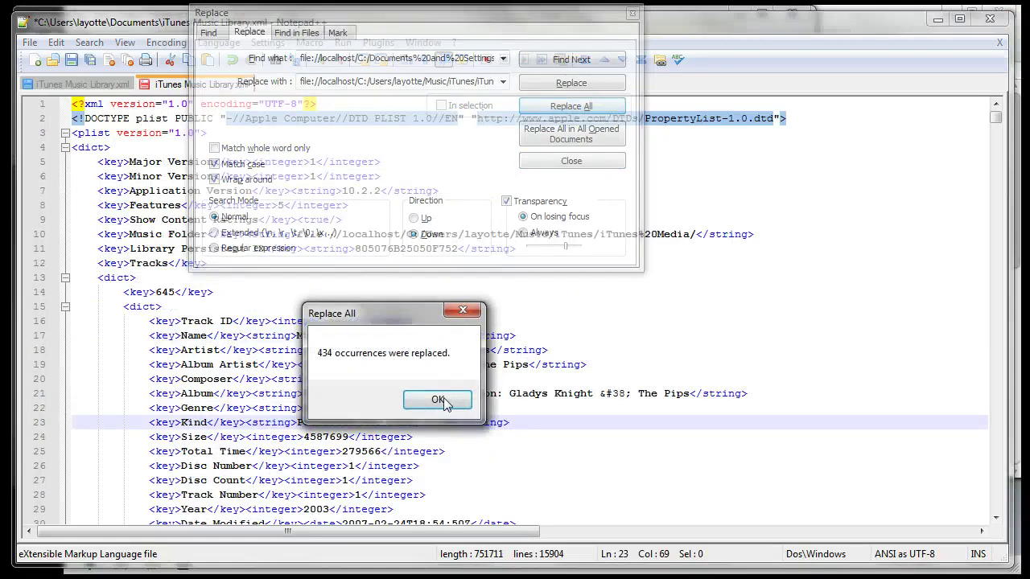
click(439, 402)
click(576, 158)
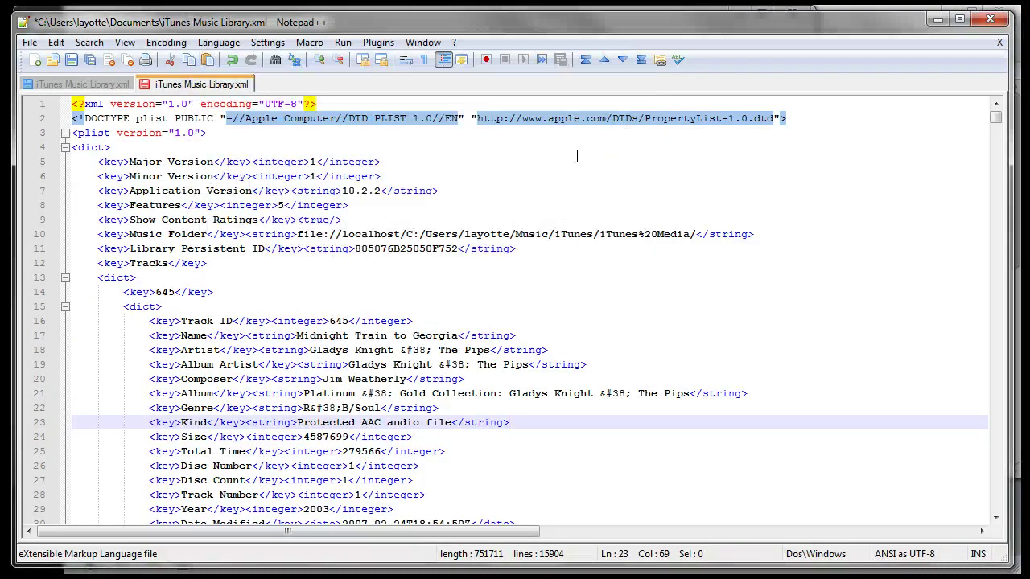
- Save the Documents XML file, copy its entire contents over those of the iTunes folder's iTunes Music Library.xml, and save that file
click(577, 349)
click(222, 175)
key(ctrl+a)
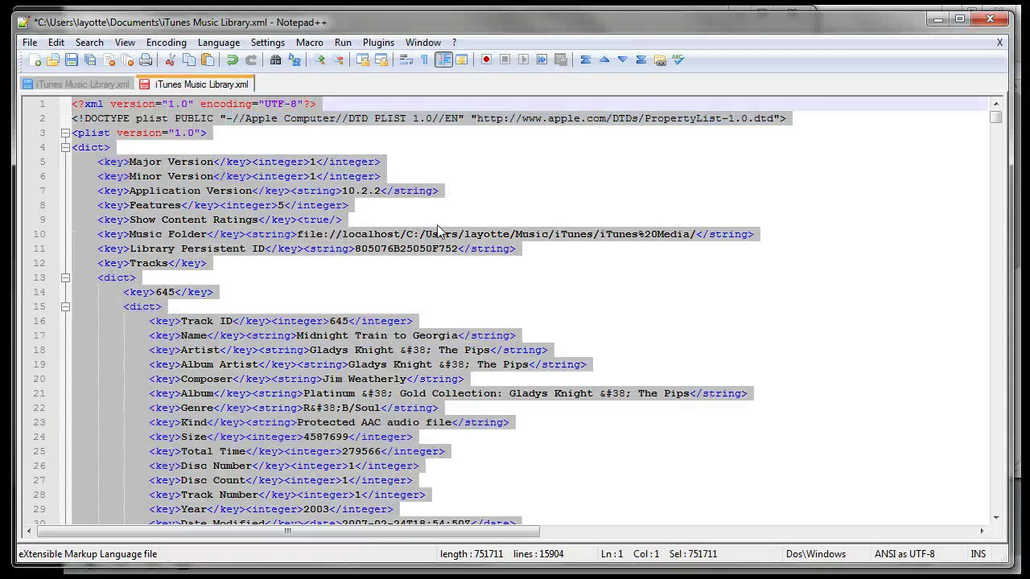
click(58, 84)
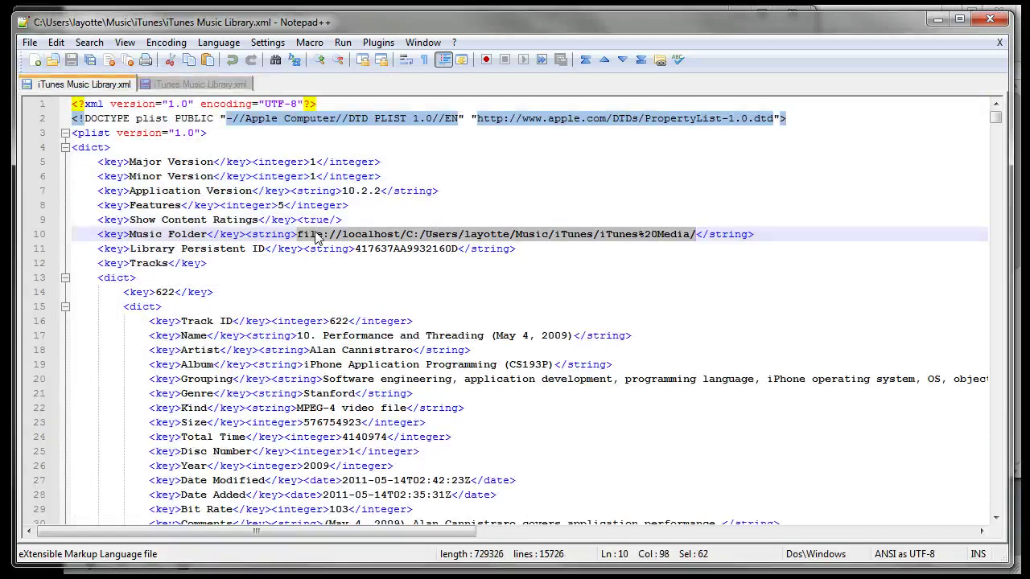
key(ctrl+a)
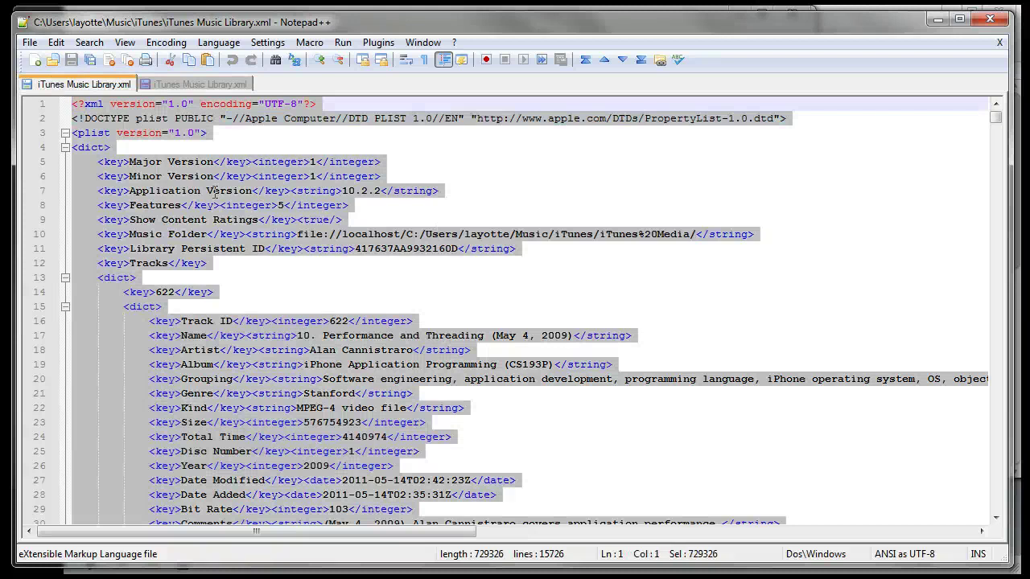
key(ctrl+v)
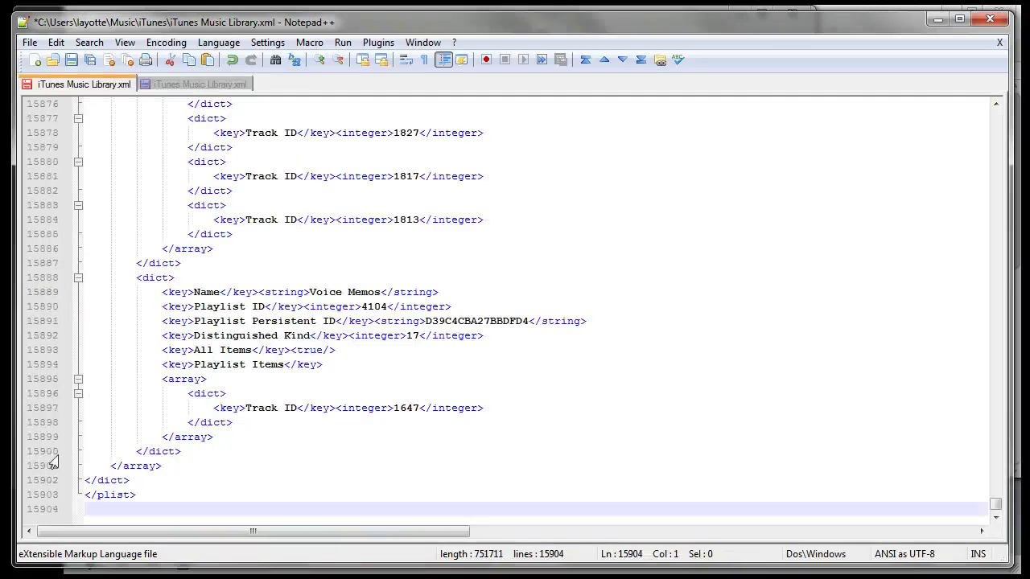
key(ctrl+s)
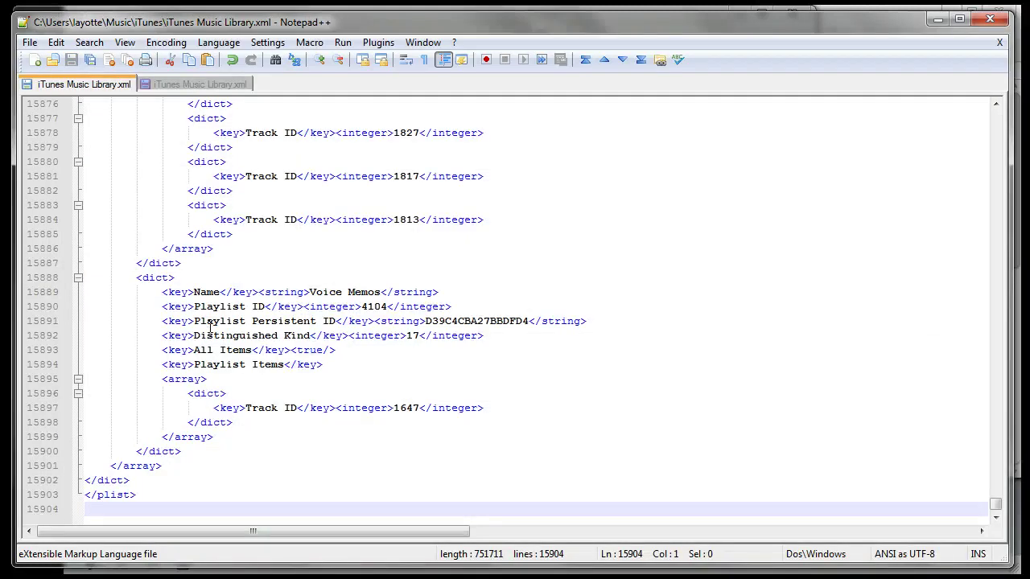
- Switch to Windows Explorer, open the iTunes folder in the Music library, and close iTunes
click(936, 18)
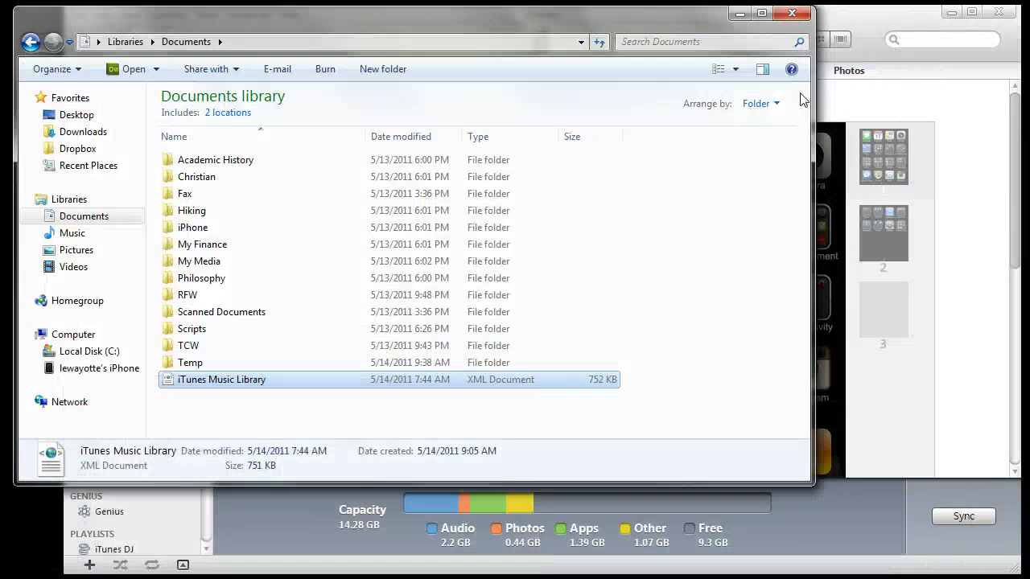
click(71, 233)
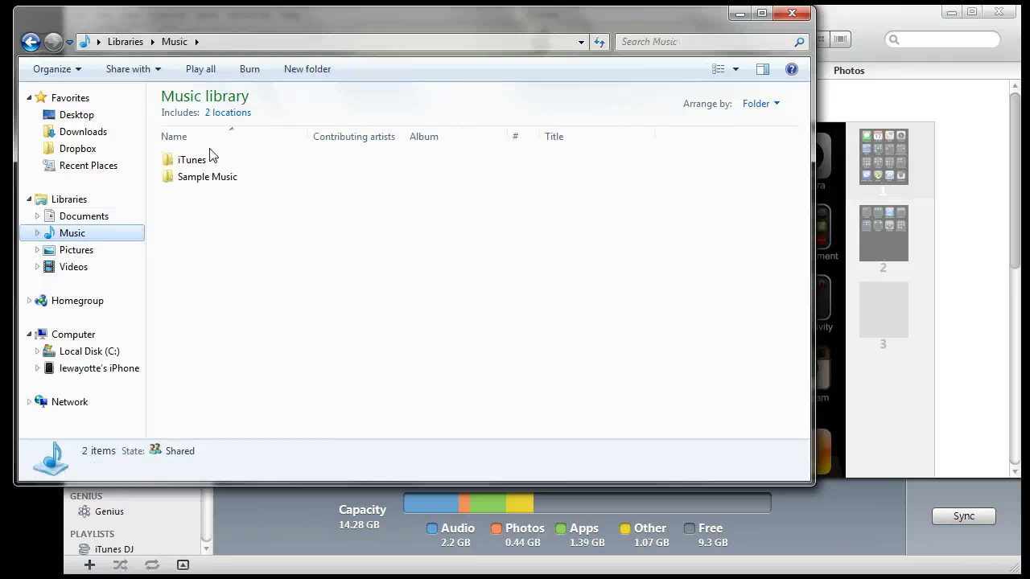
double_click(199, 163)
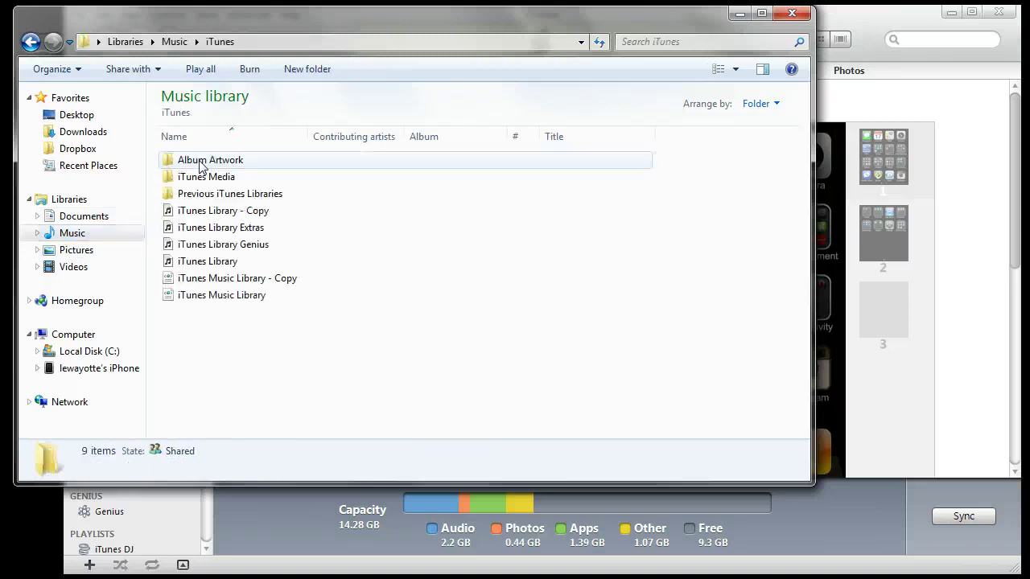
click(205, 269)
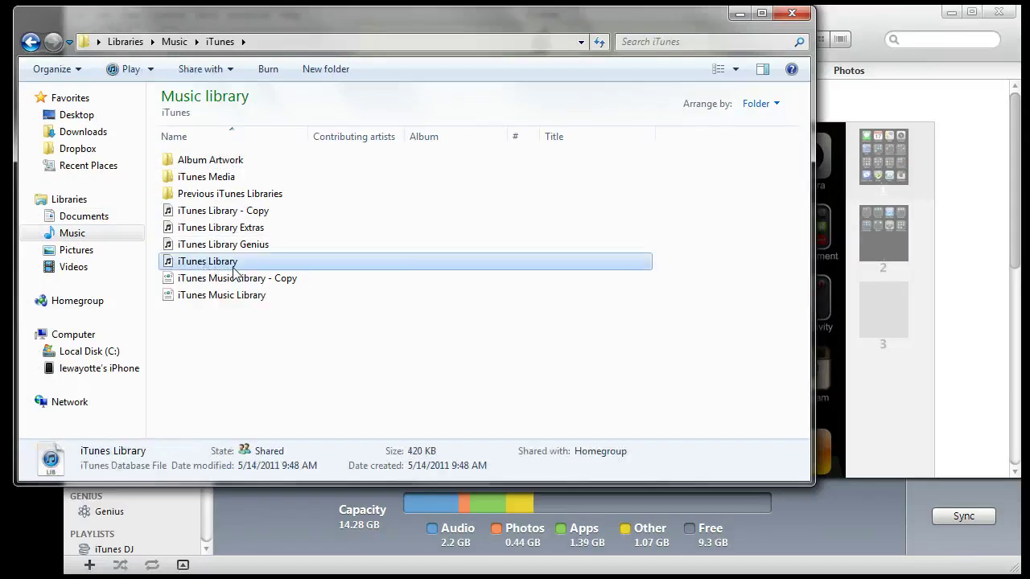
right_click(223, 269)
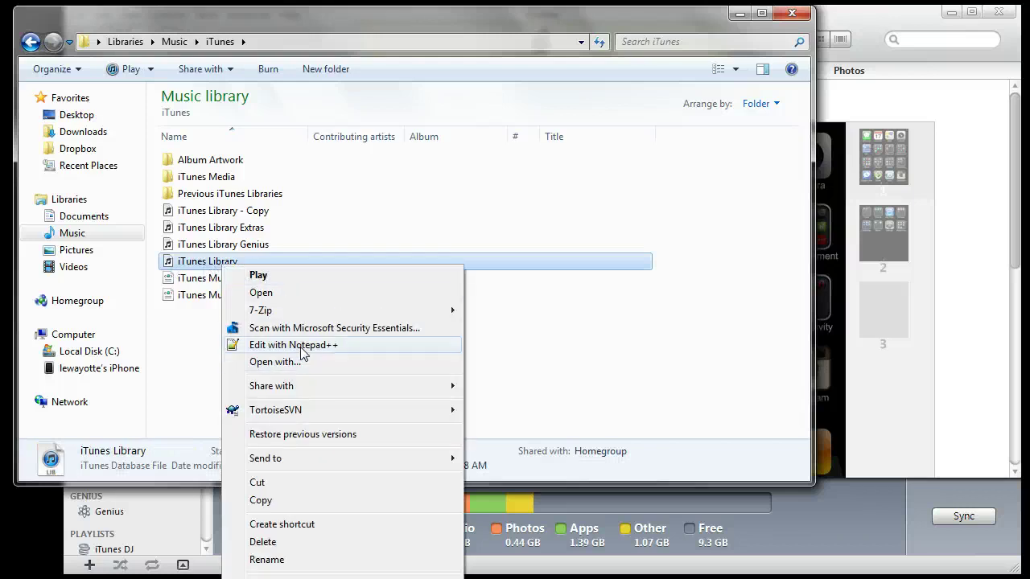
click(209, 359)
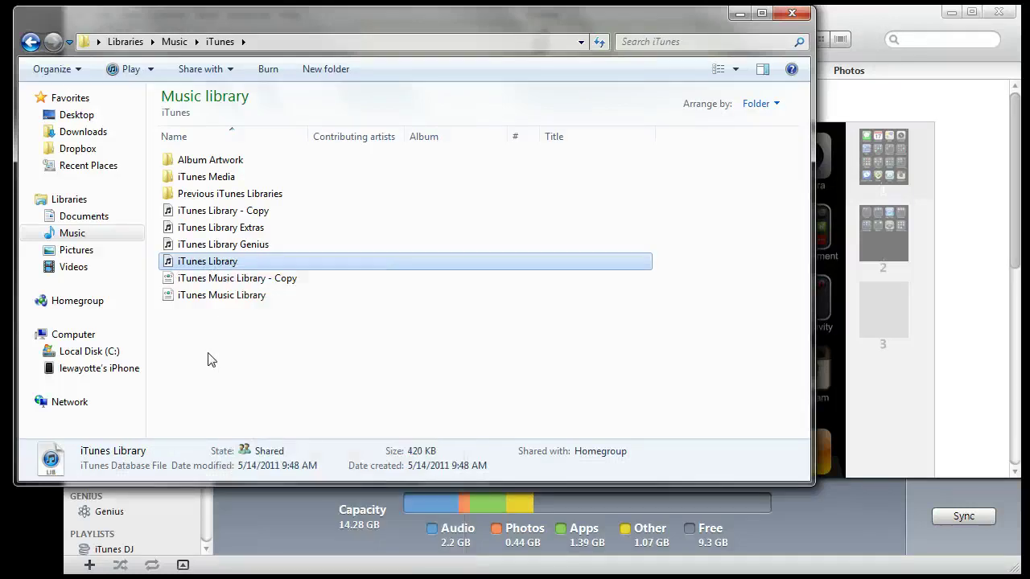
click(825, 193)
click(998, 11)
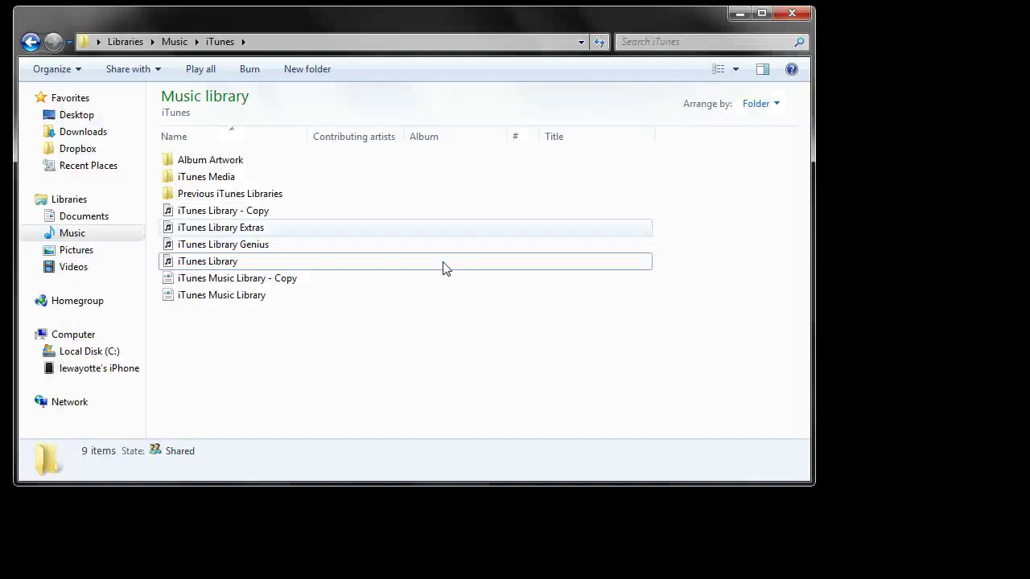
- Open iTunes Library.itl in Notepad++, insert several lines of junk text at its beginning to corrupt it, and save it
right_click(210, 263)
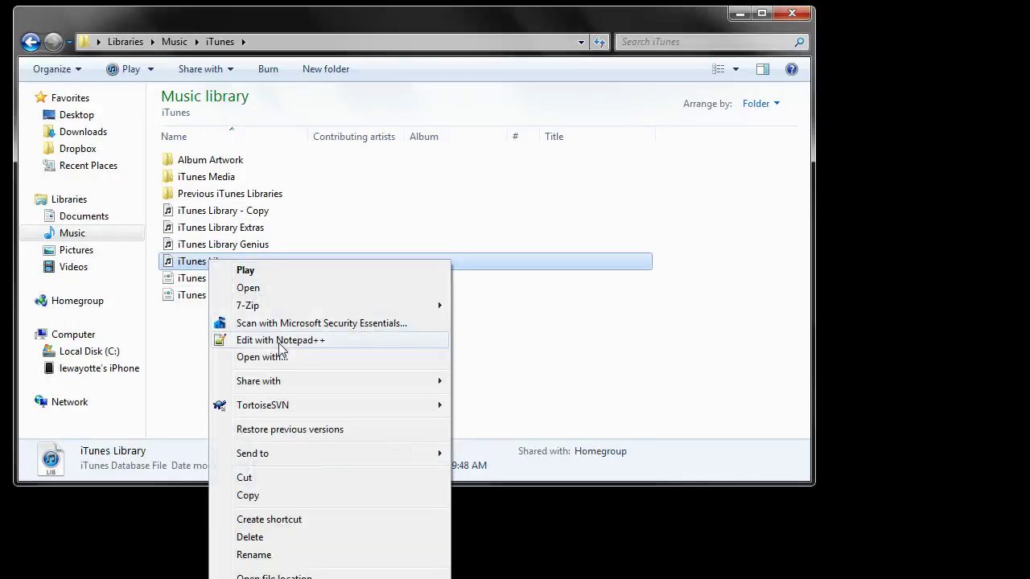
click(281, 342)
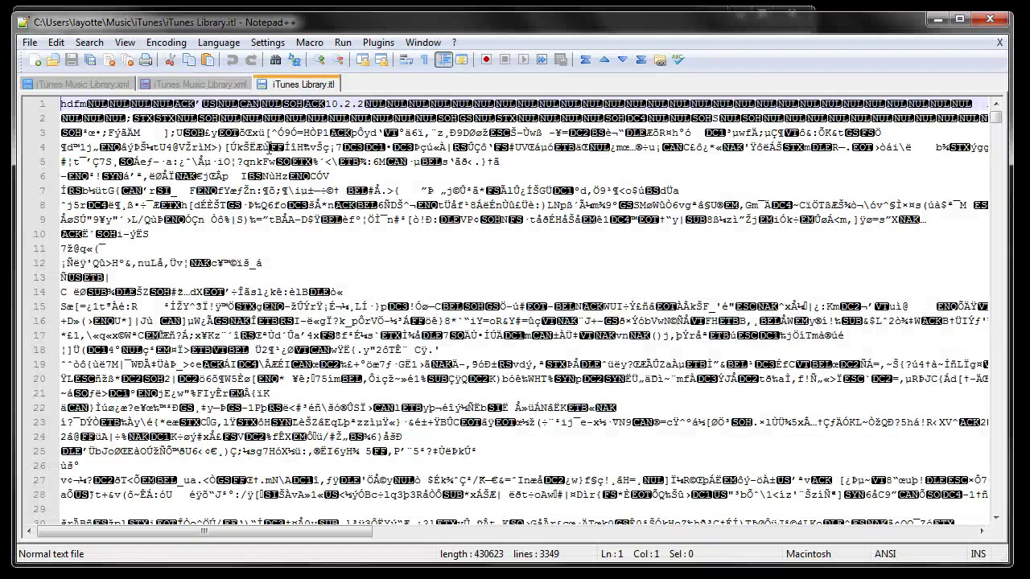
text(af asd fa df asdf as)
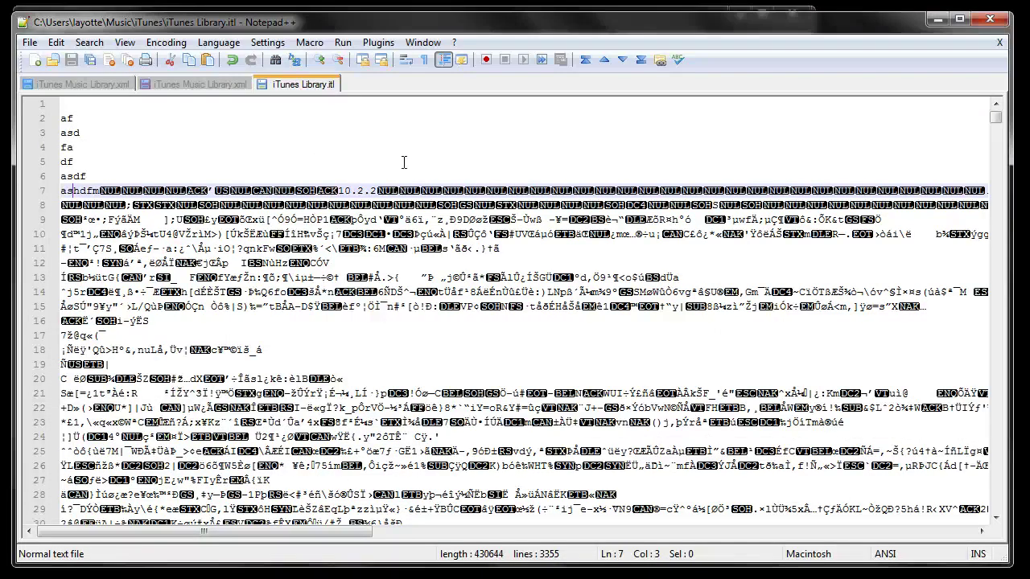
click(933, 18)
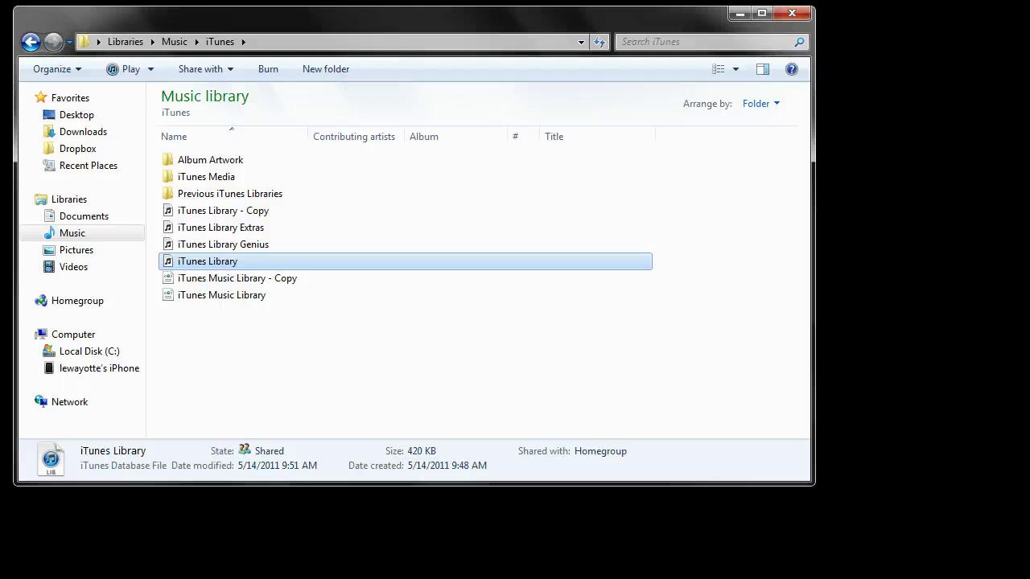
- Launch iTunes, acknowledge the damaged library notice, and adjust the window's position and size
key(super)
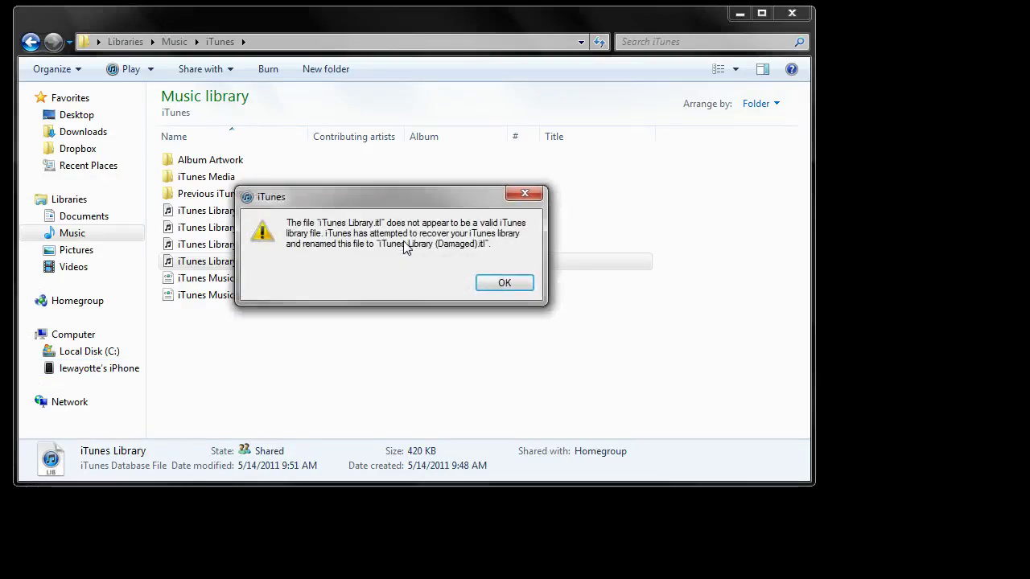
click(505, 285)
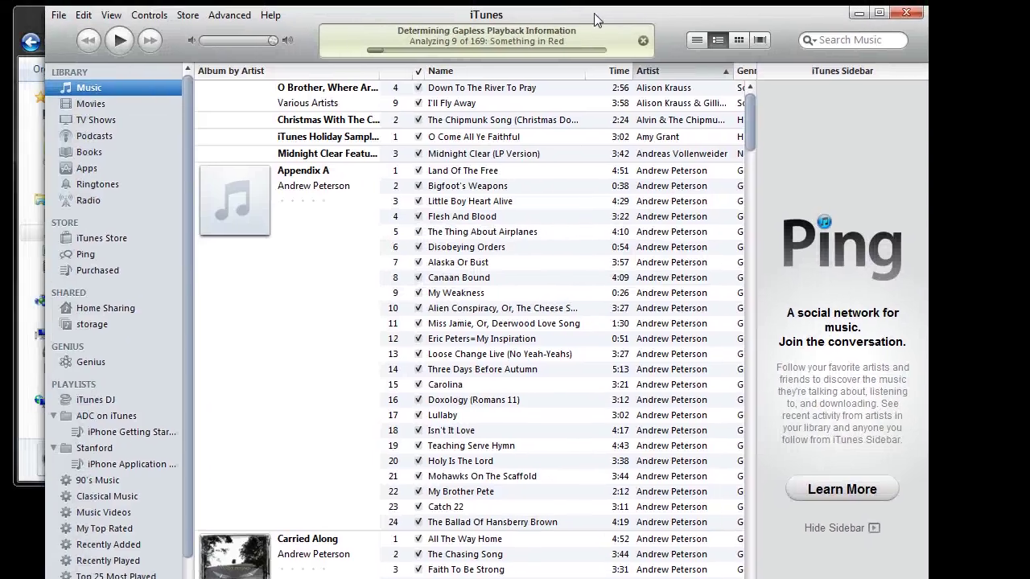
drag(595, 20, 602, 18)
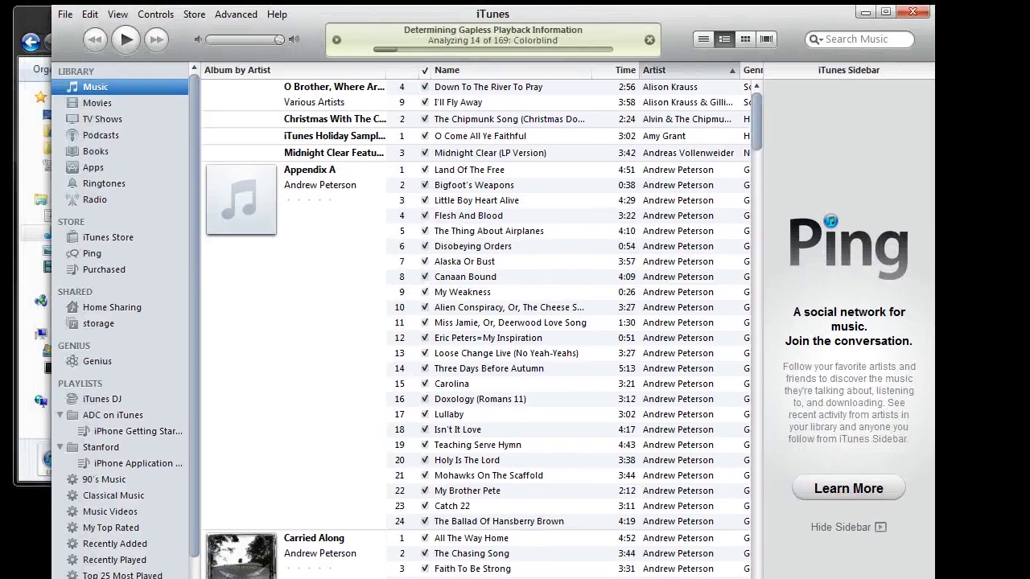
drag(933, 578, 946, 570)
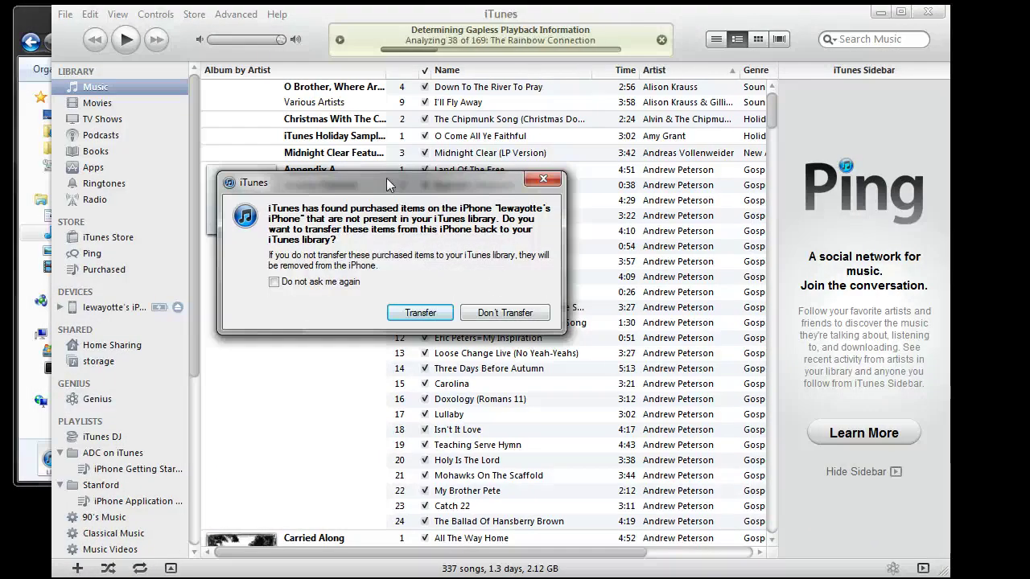
- Transfer the iPhone's purchased items back to the iTunes library and check the library's Podcasts section
click(420, 313)
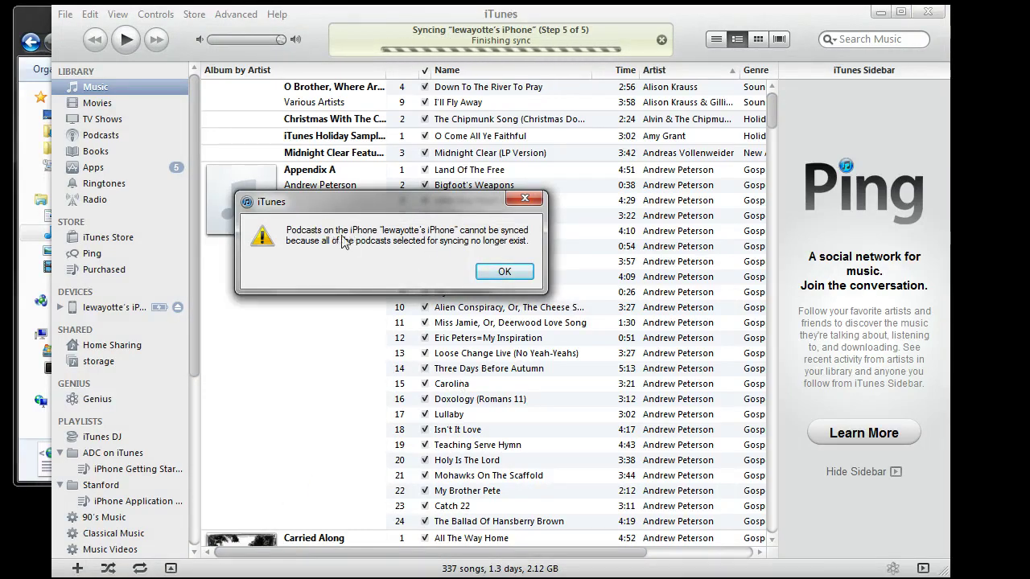
click(504, 273)
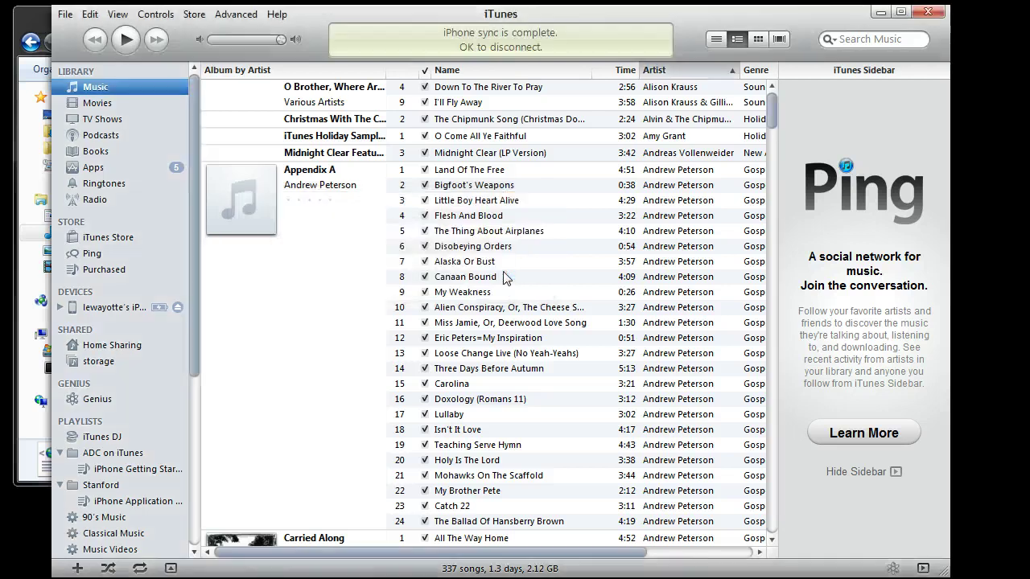
click(101, 134)
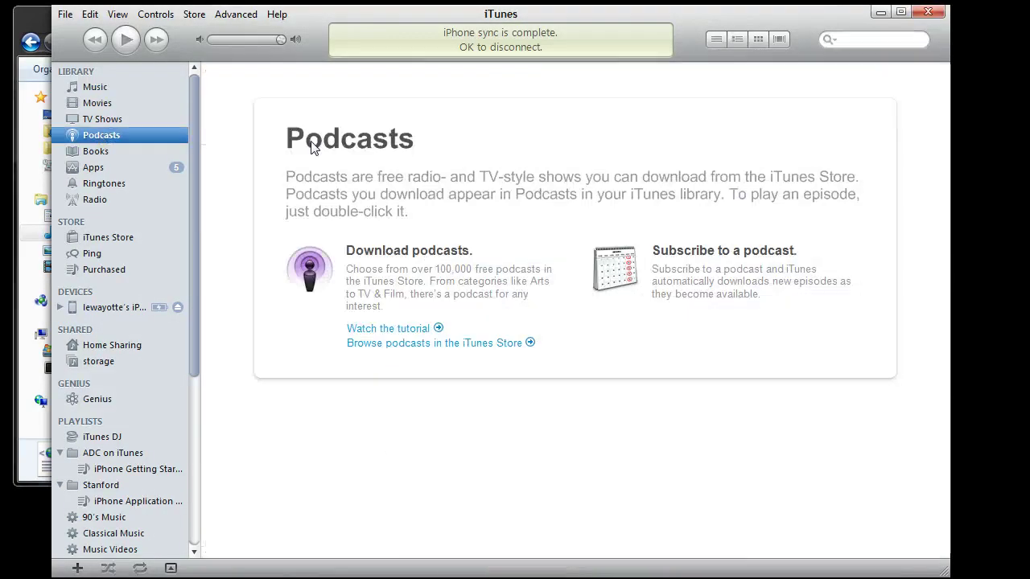
- Turn on Home Sharing by entering the Apple ID password and creating the home share
click(110, 347)
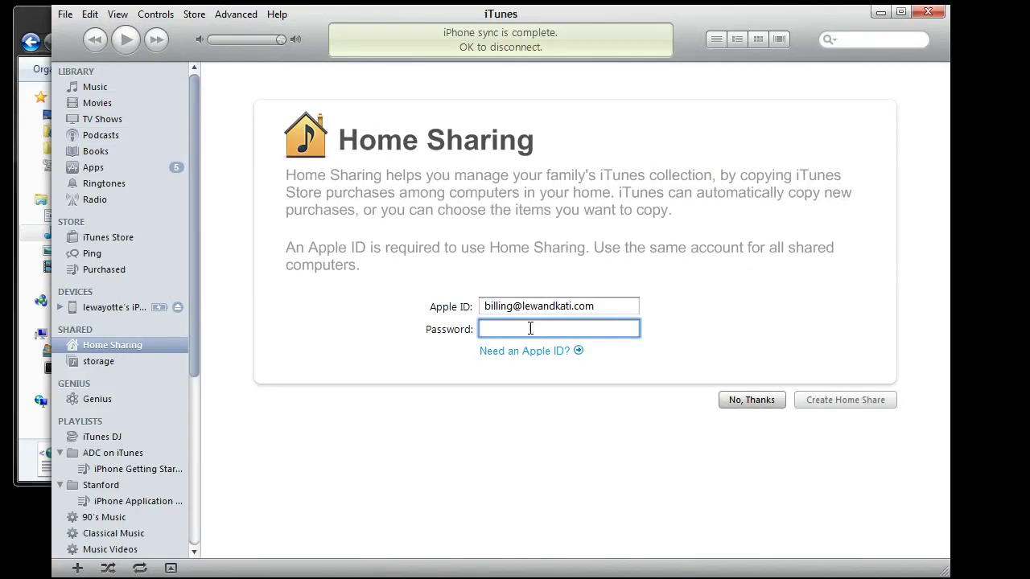
text(*)
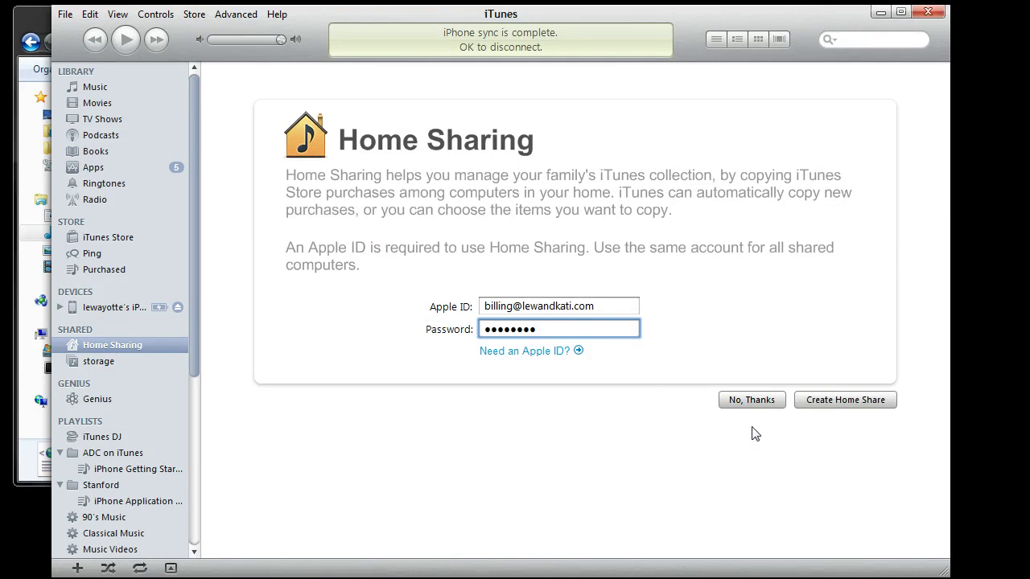
click(852, 400)
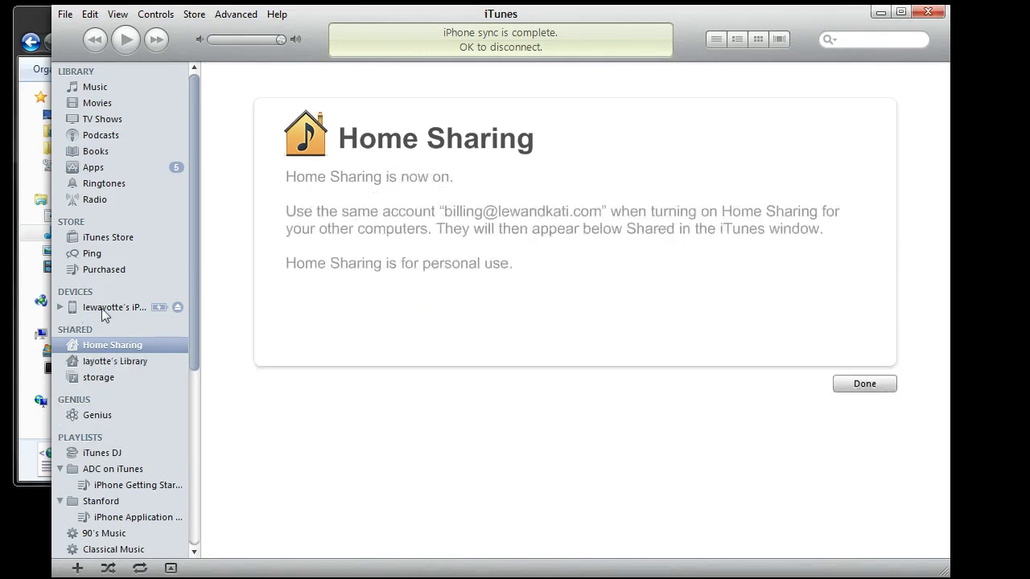
- Load the shared home library and review the iPhone's sync settings for Apps, Ringtones and Music
click(120, 362)
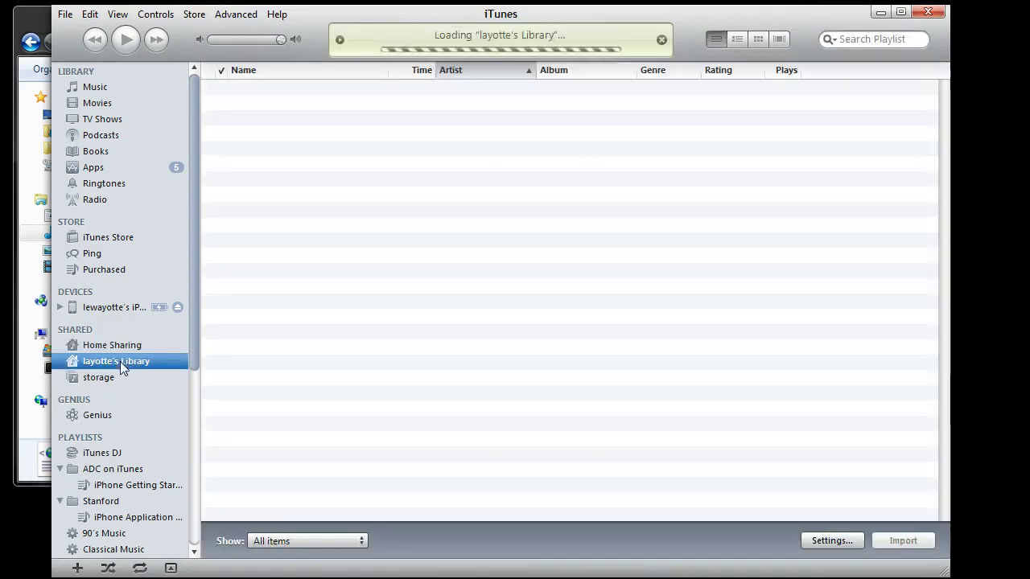
click(110, 306)
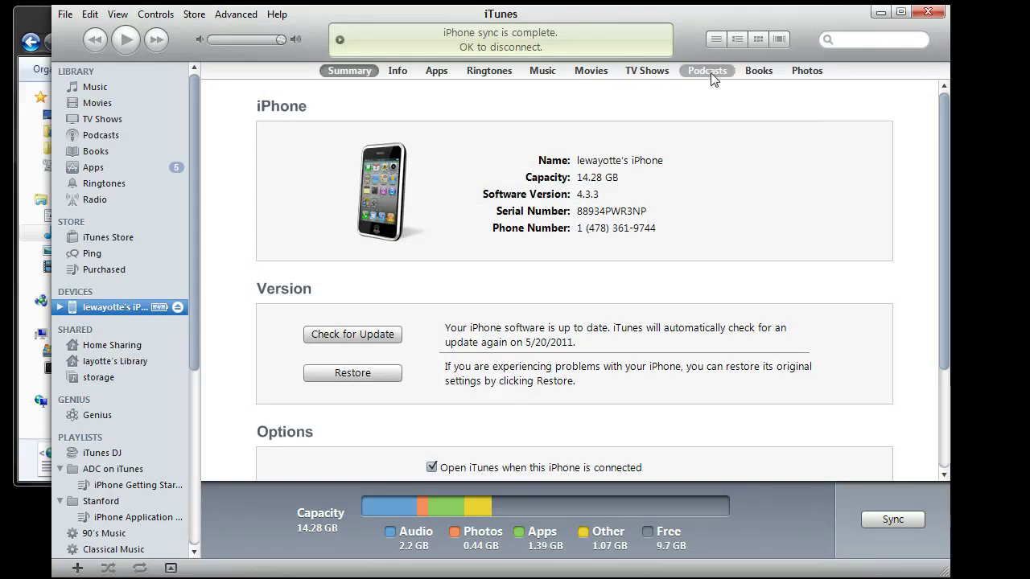
click(435, 73)
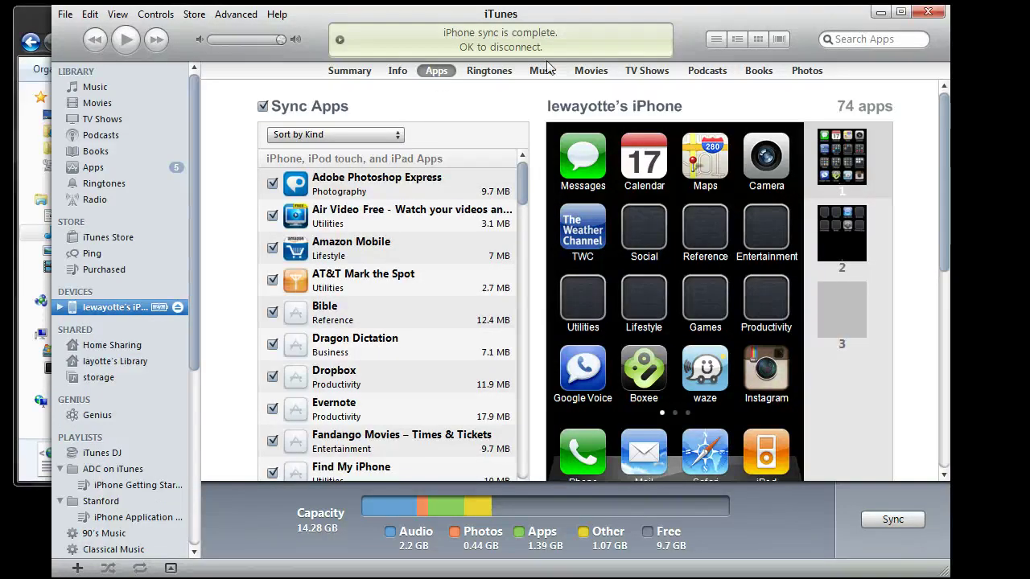
click(491, 73)
click(543, 72)
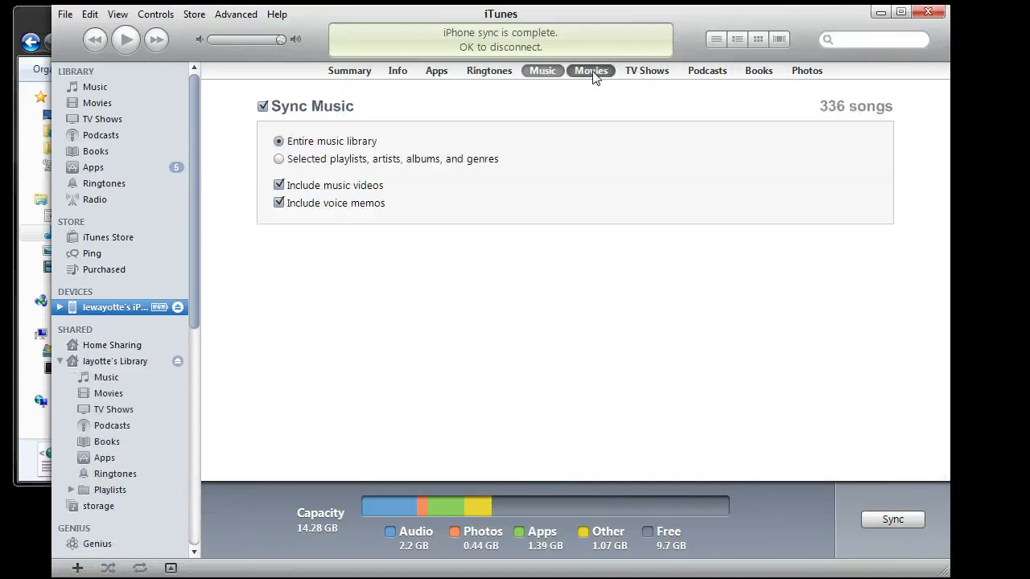
- Review the iPhone's sync settings for Movies, TV Shows, Podcasts and Books, including the audiobooks list
click(591, 71)
click(648, 71)
click(703, 73)
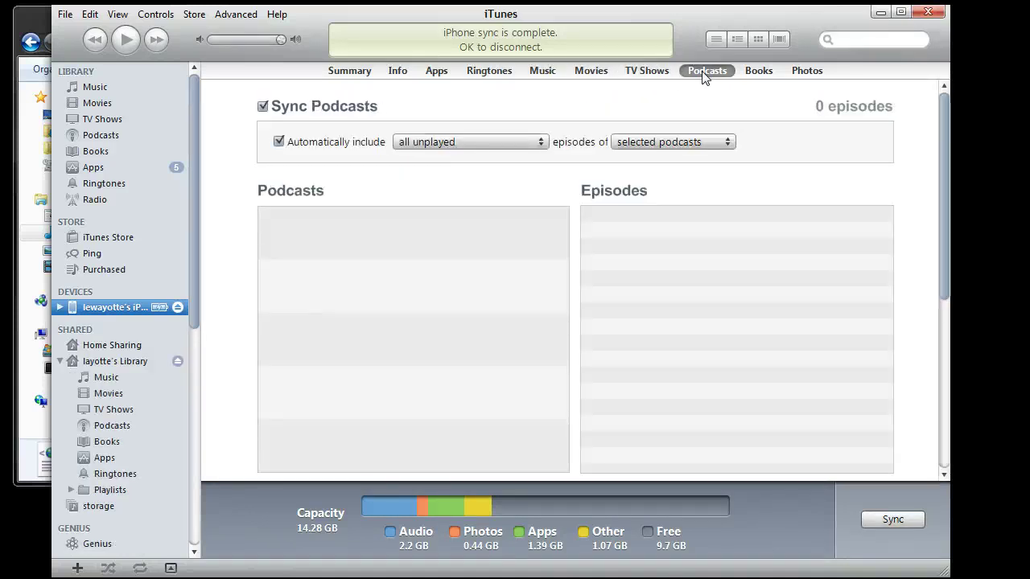
click(754, 73)
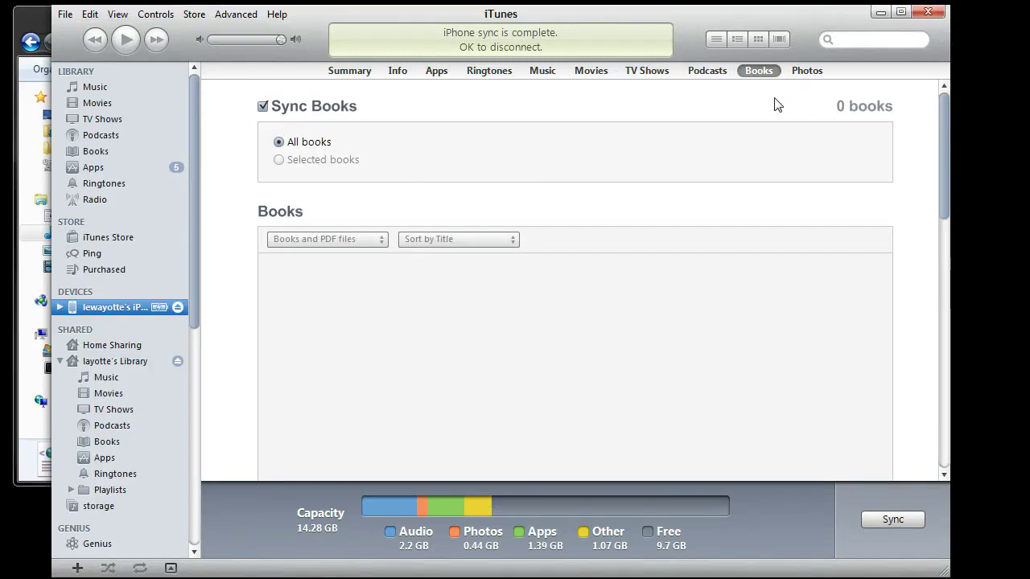
scroll(772, 169, down, 5)
scroll(777, 175, down, 5)
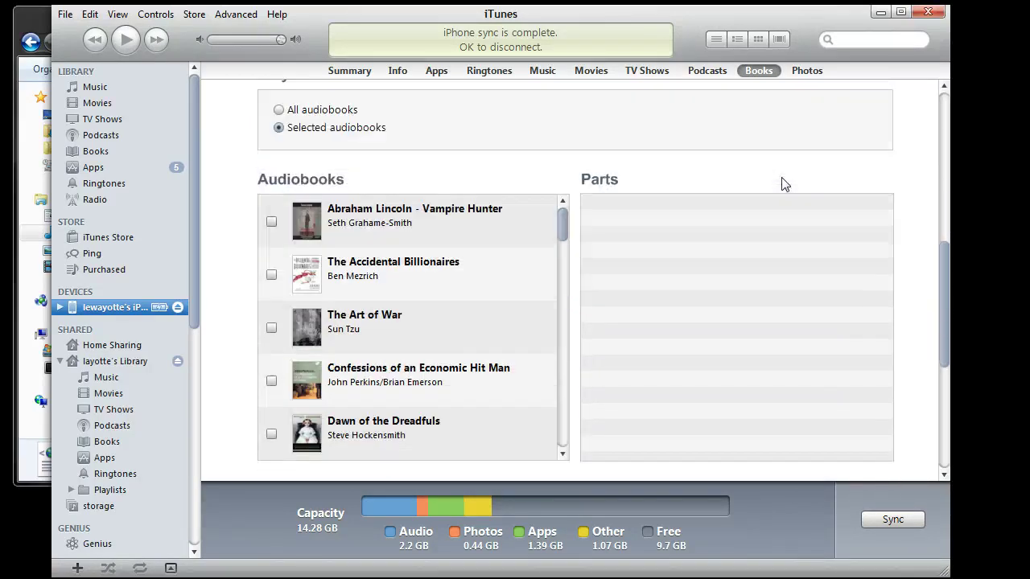
scroll(782, 184, up, 3)
scroll(784, 187, up, 6)
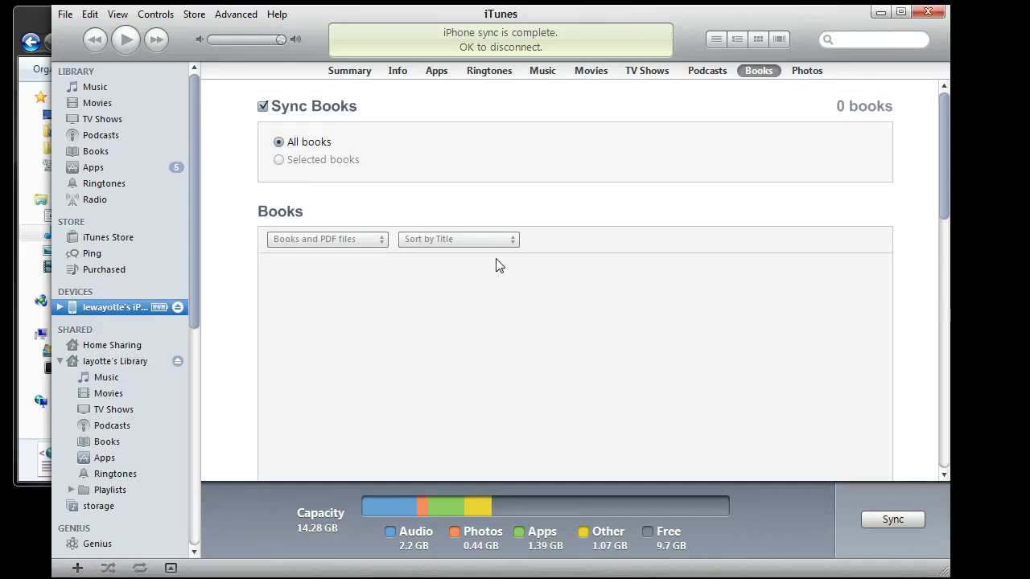
- Sync the iPhone with the rebuilt iTunes library and acknowledge the podcast sync warning
click(893, 519)
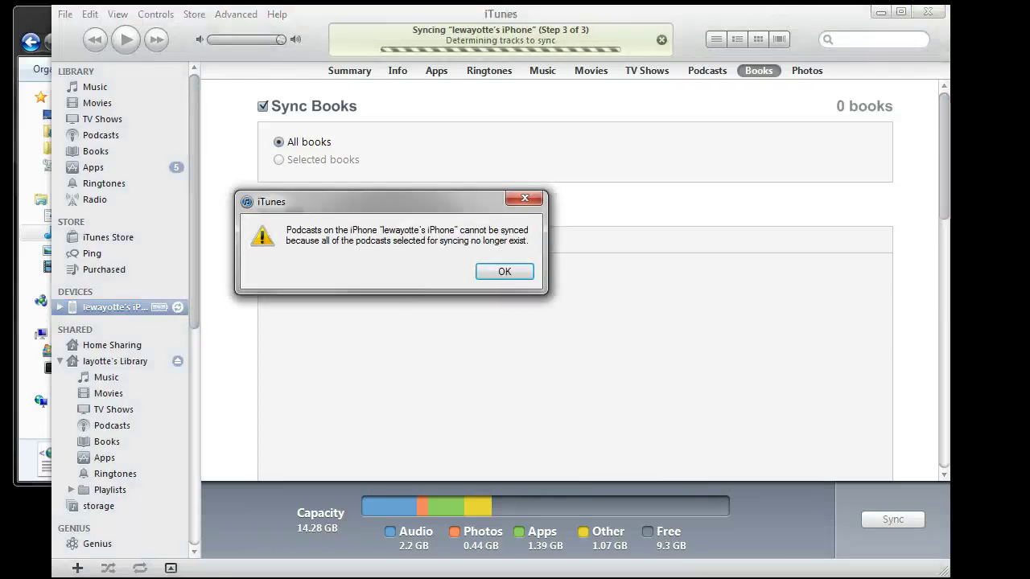
click(505, 271)
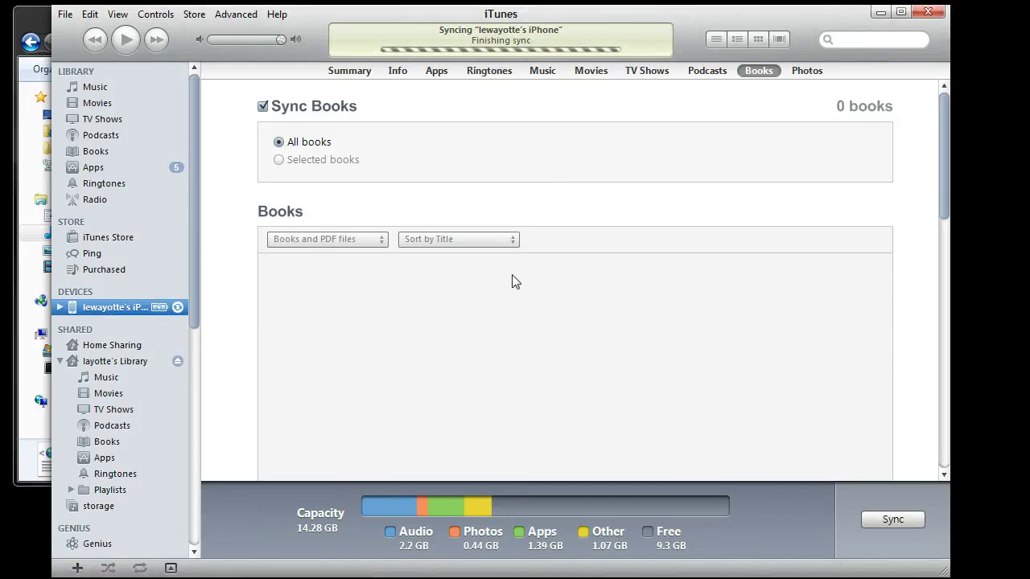